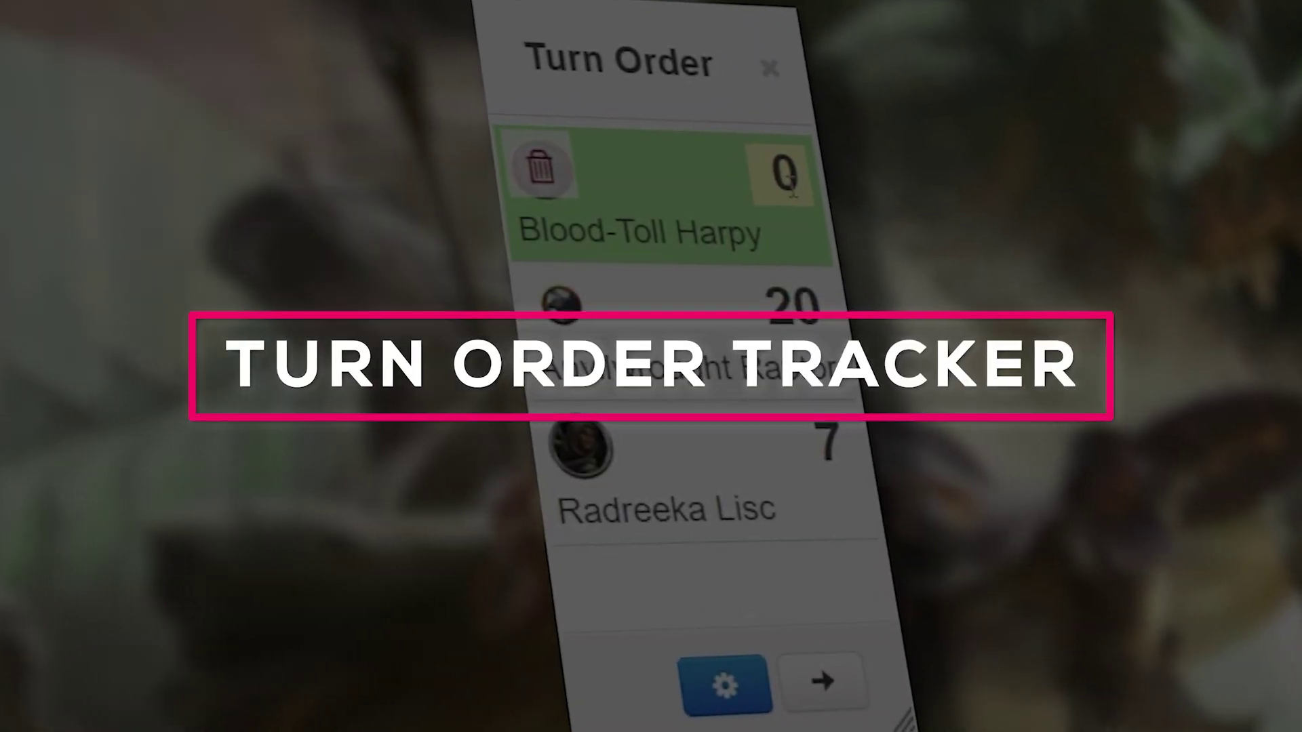
Set the Blood-Toll Harpy's initiative to 5, and reorder the list with the Anvilwrought Raptor first and the Harpy last
click(787, 178)
text(5)
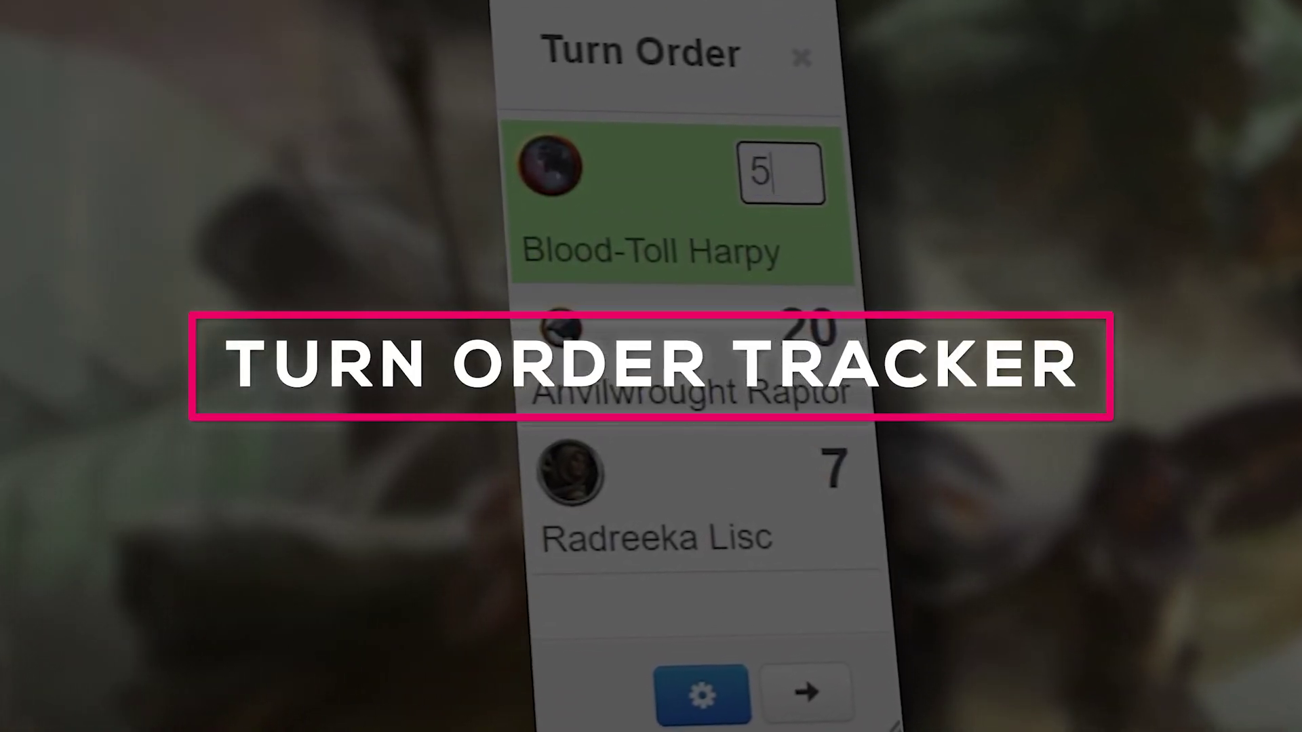
key(Return)
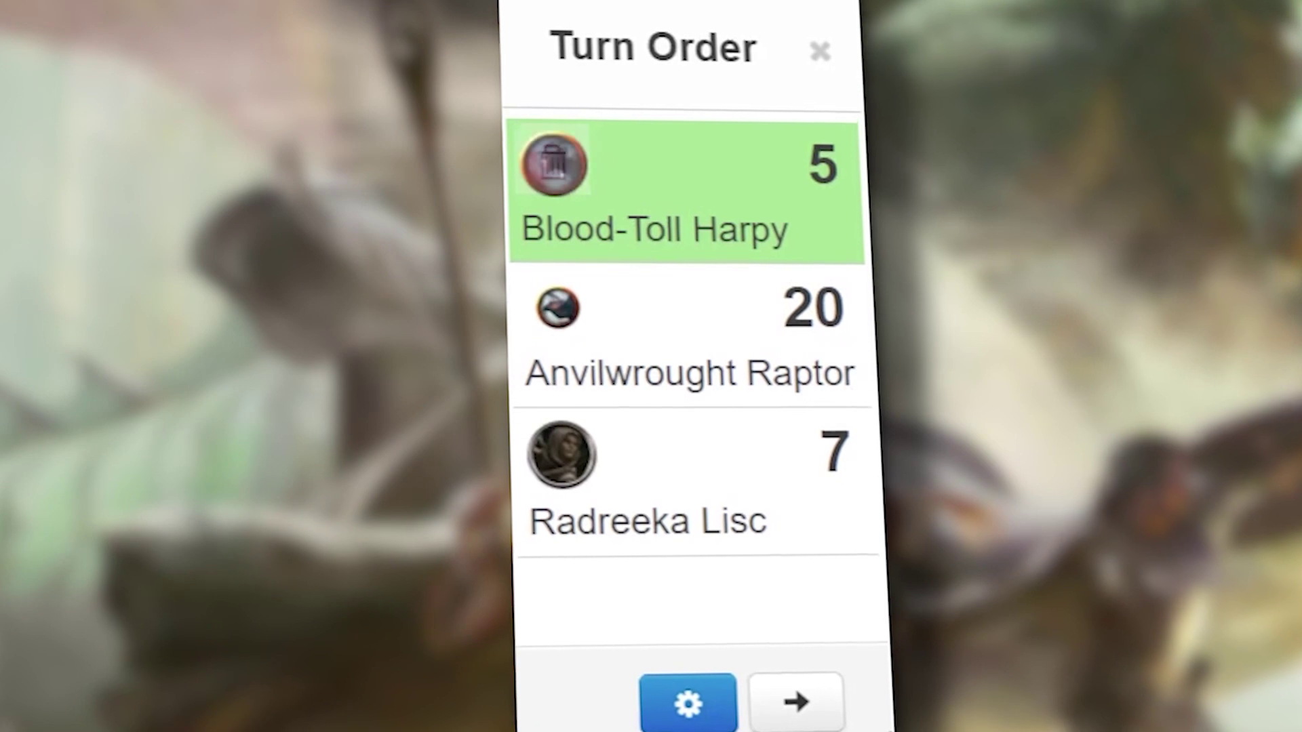
mouse_move(601, 337)
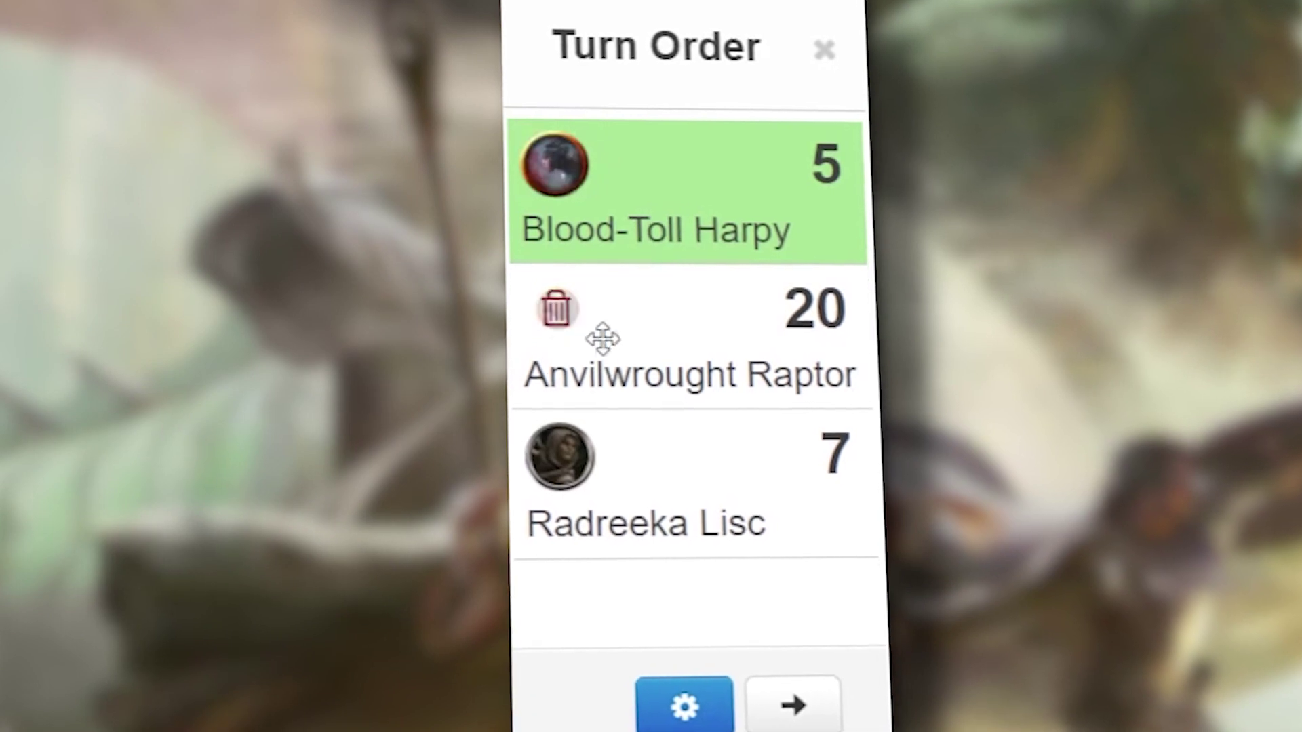
drag(601, 337, 635, 203)
drag(640, 346, 674, 495)
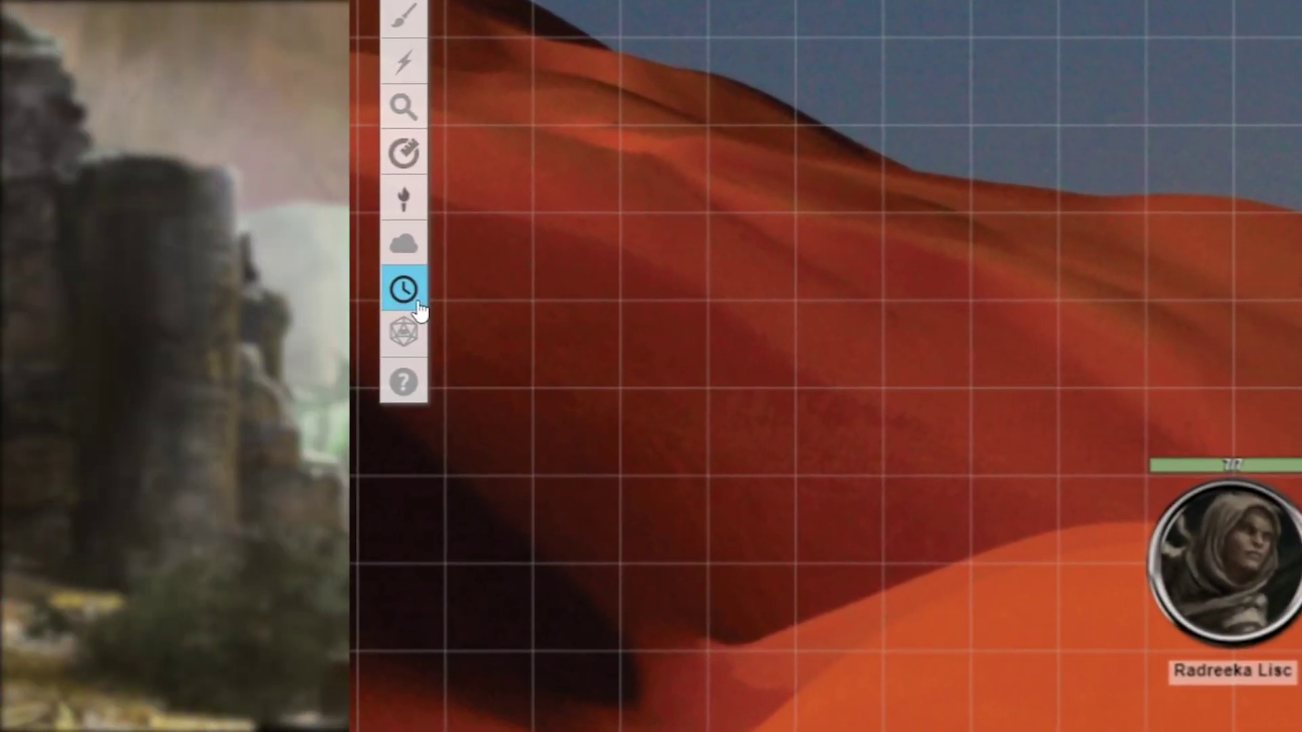
Open the turn order tracker and add turns for the Blood-Toll Harpy and Anvilwrought Raptor tokens
click(417, 305)
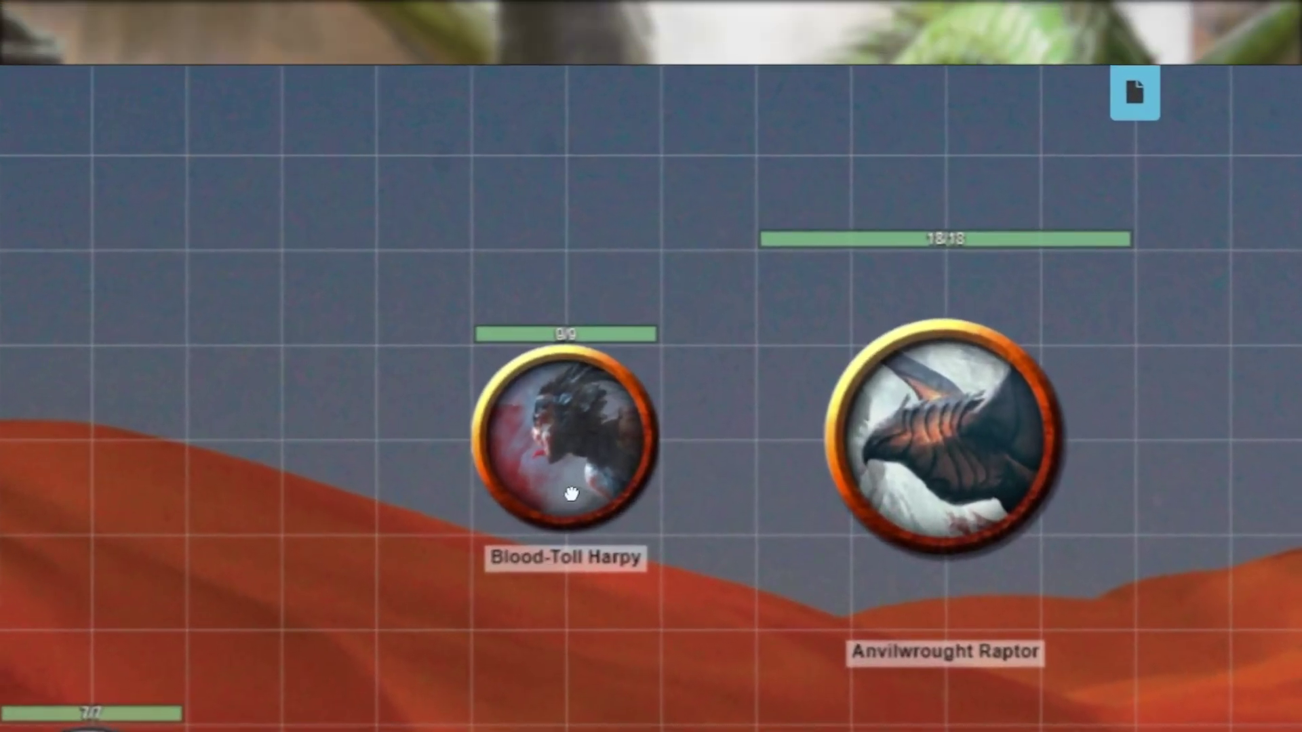
right_click(651, 363)
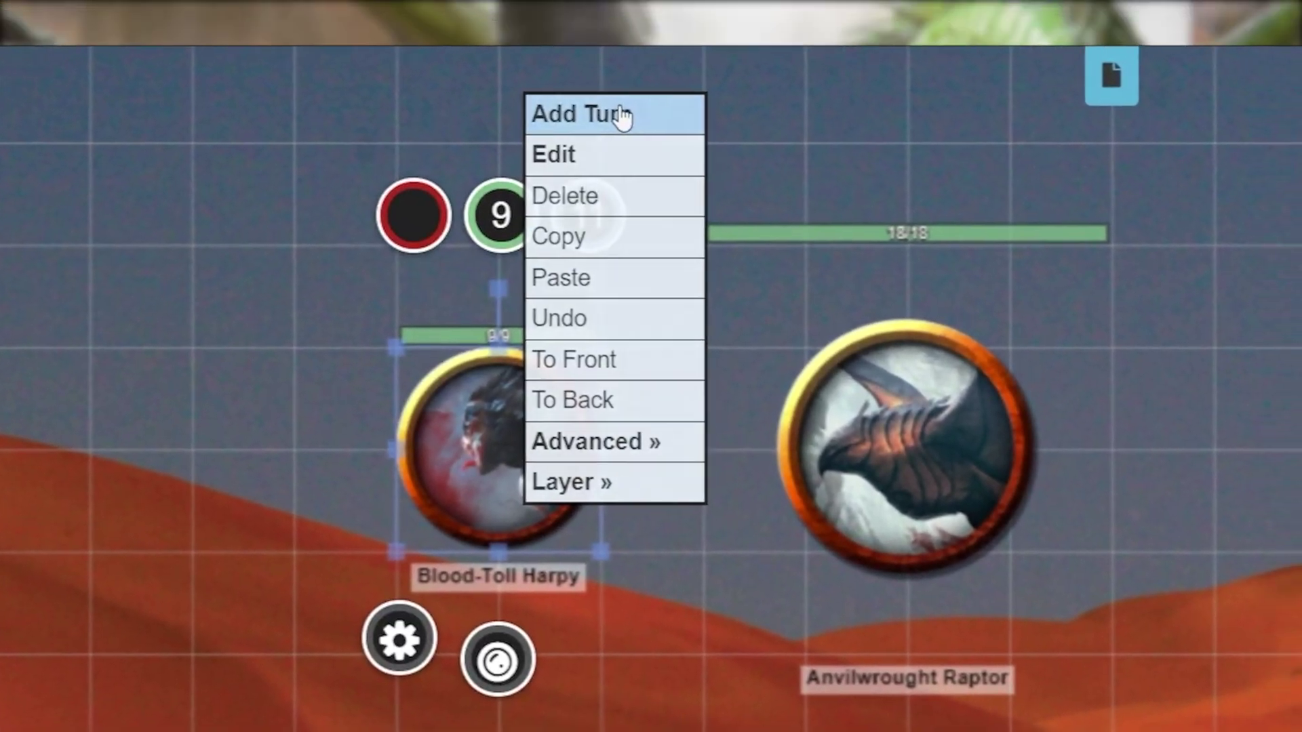
click(672, 124)
click(953, 473)
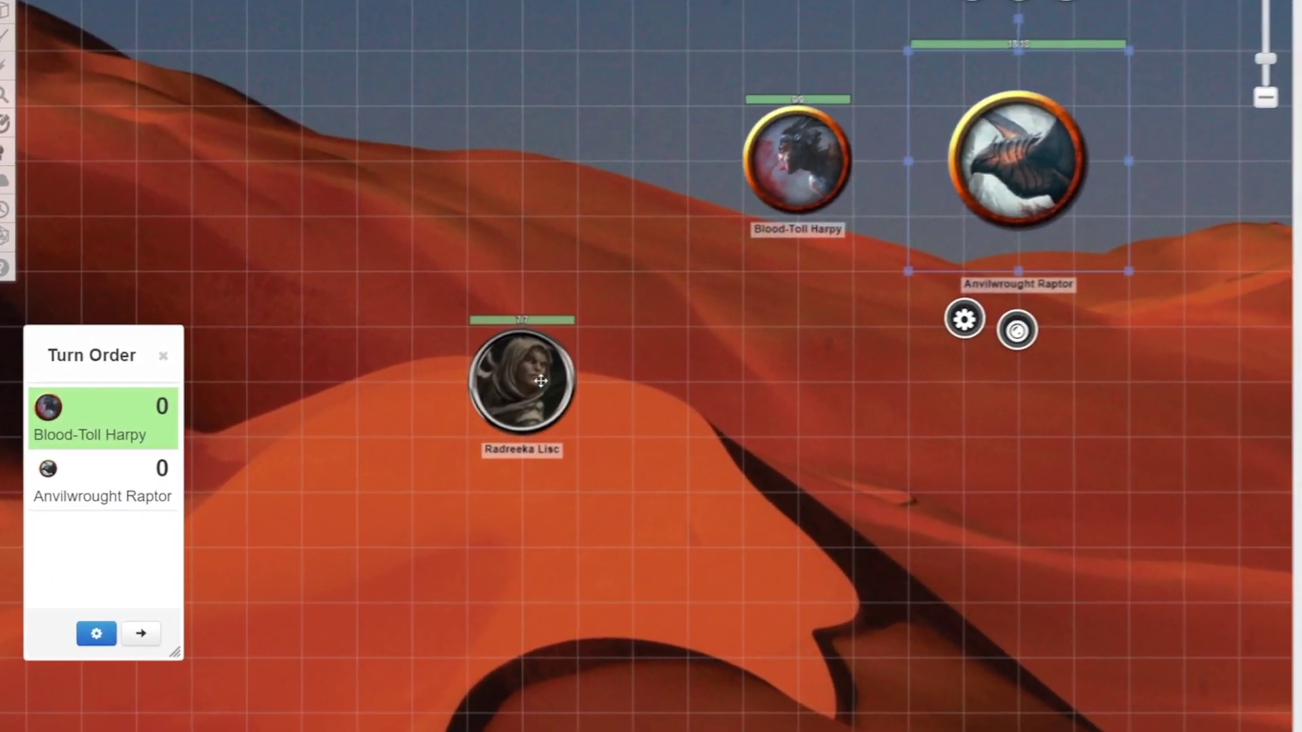
Select the Radreeka Lisc token, open its character sheet and roll initiative
click(490, 385)
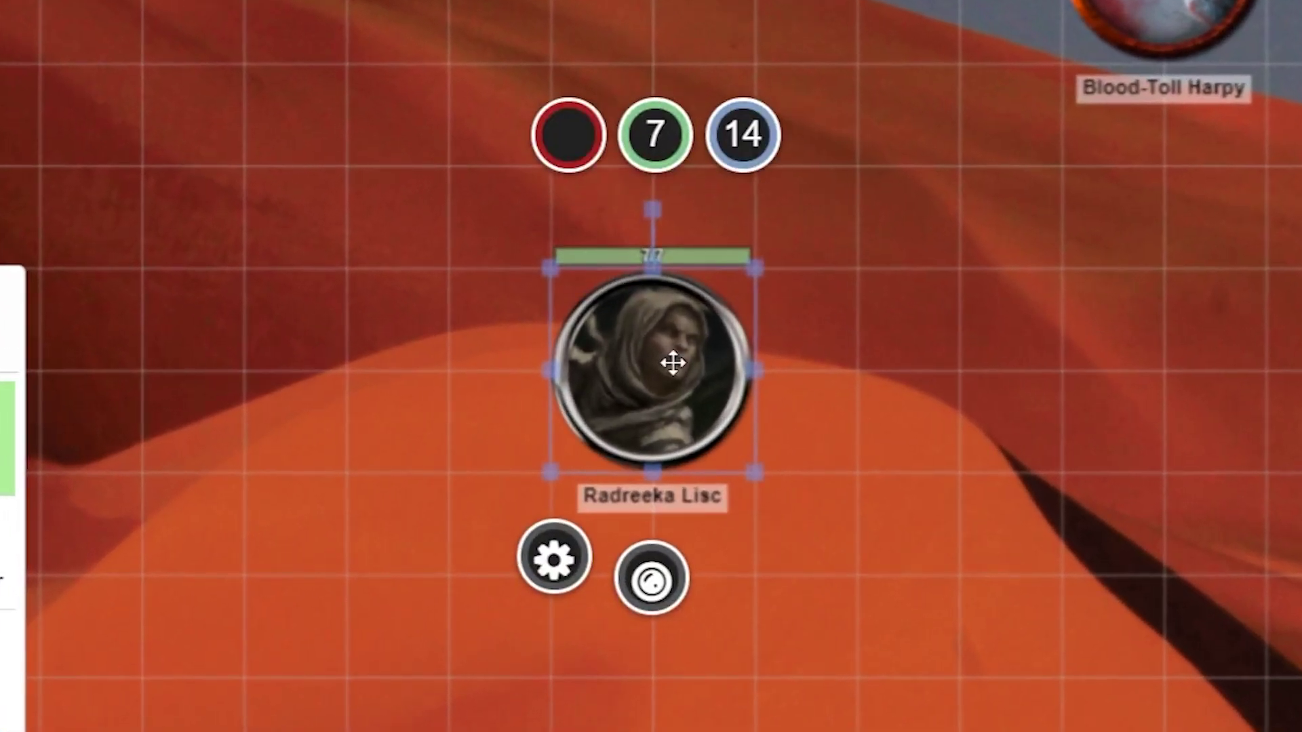
double_click(490, 385)
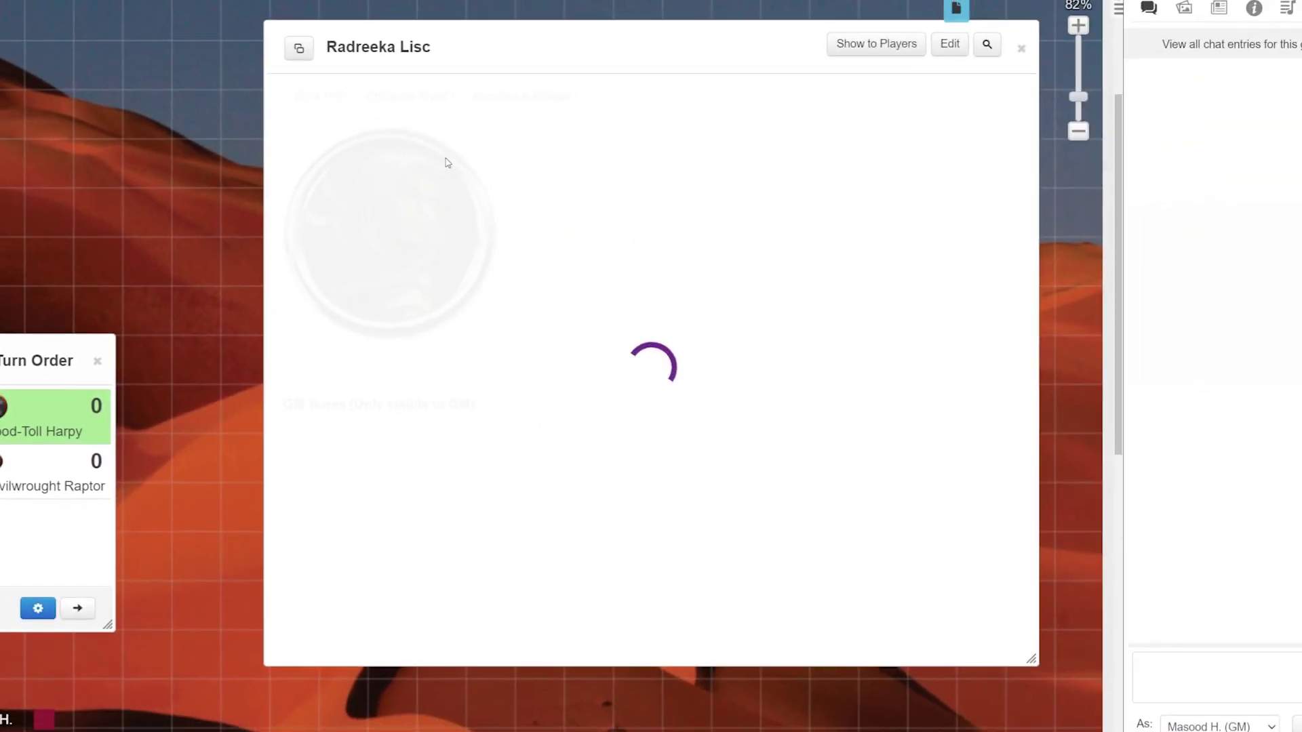
click(427, 99)
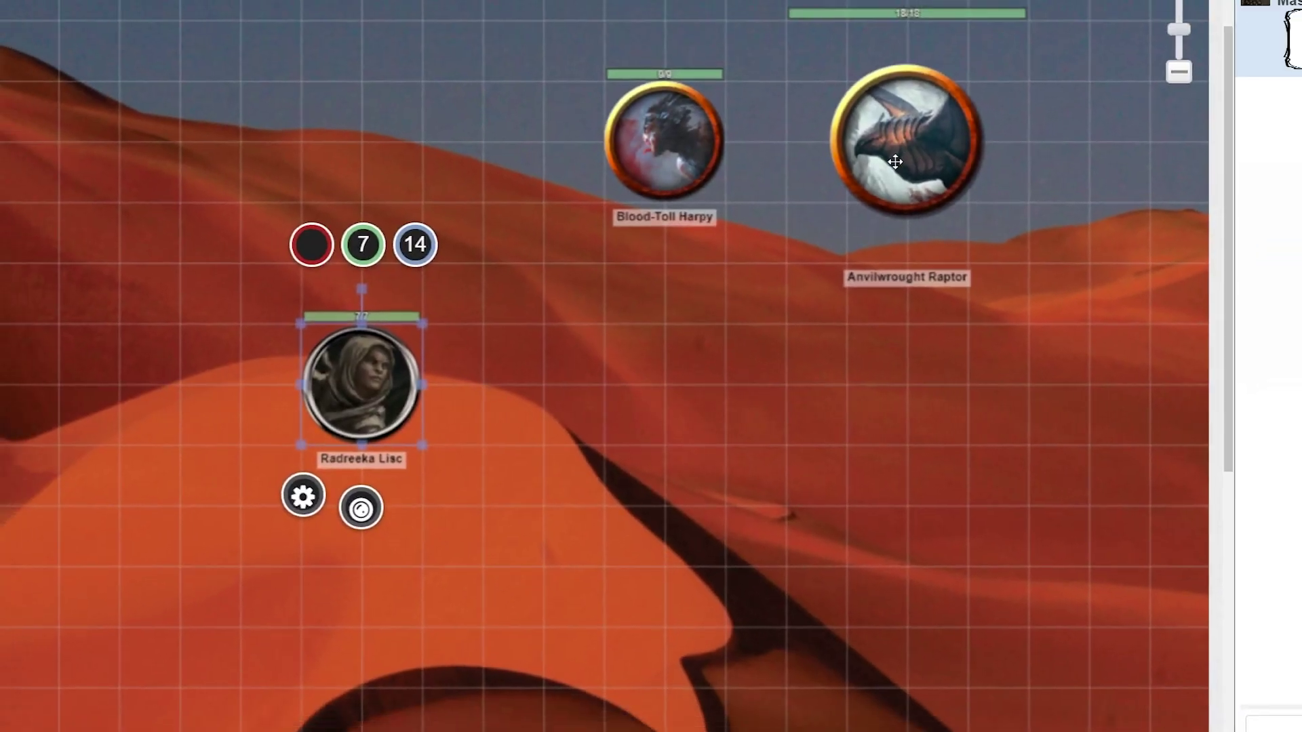
Roll initiative from the Anvilwrought Raptor's character sheet and again from Radreeka Lisc's, with the matching token selected
click(895, 161)
double_click(895, 162)
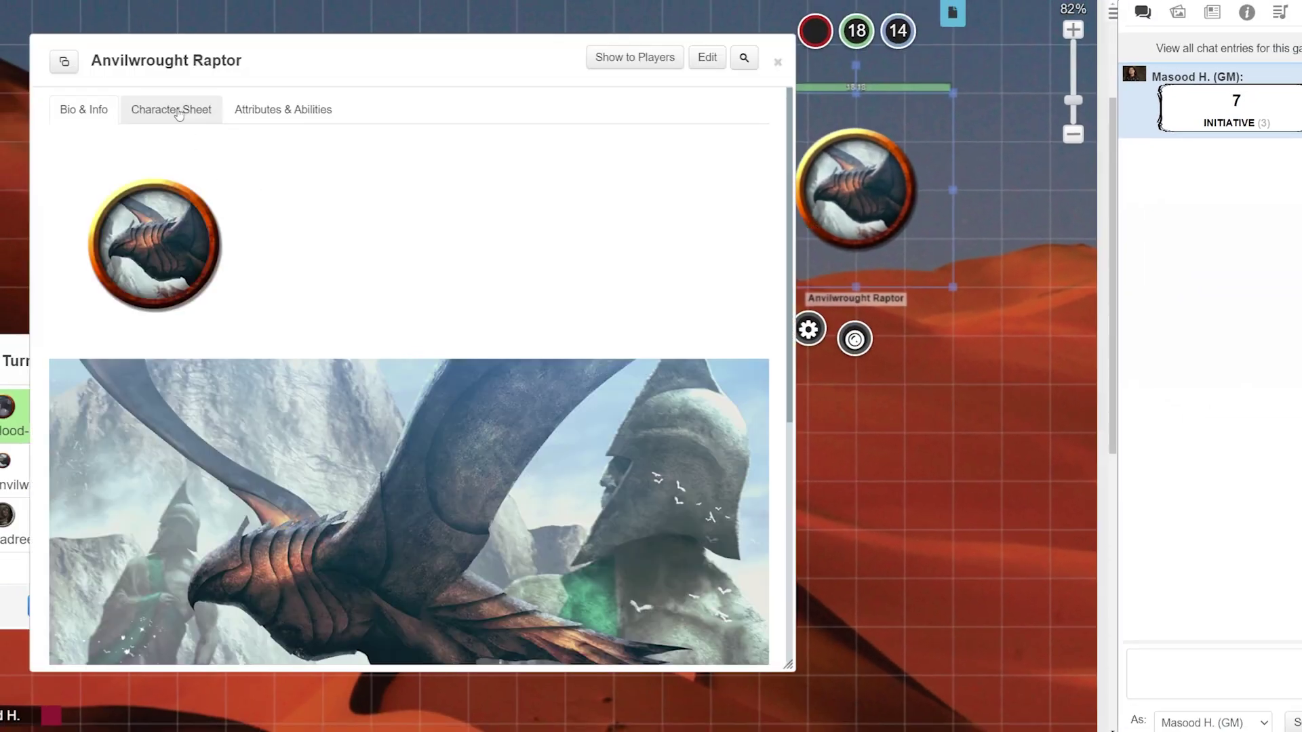
click(177, 112)
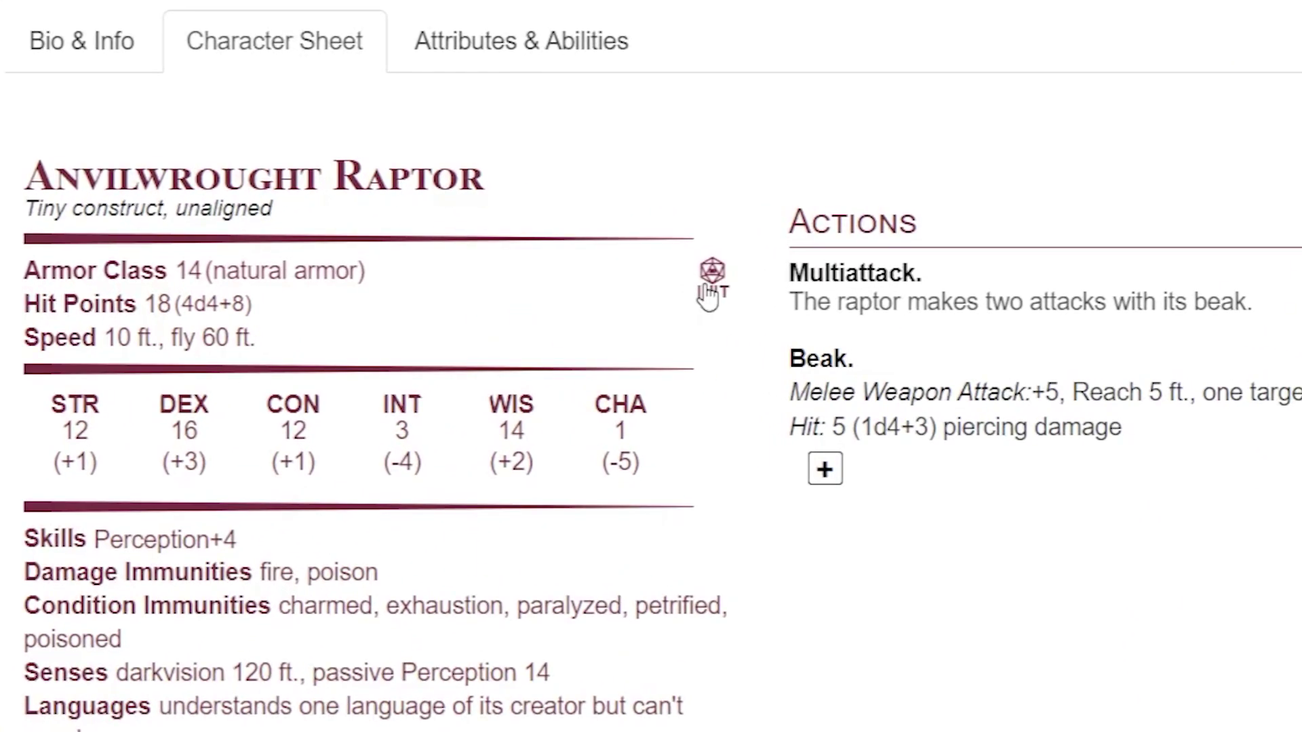
click(706, 288)
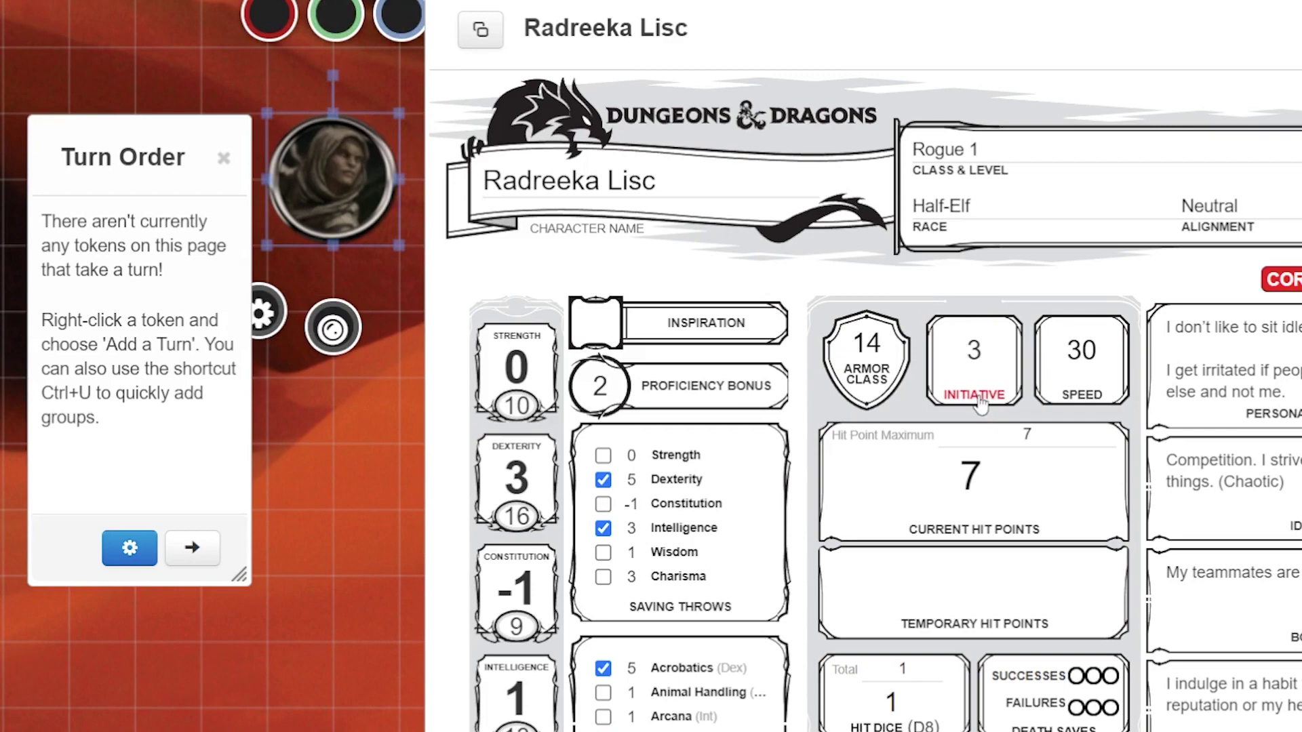
click(979, 400)
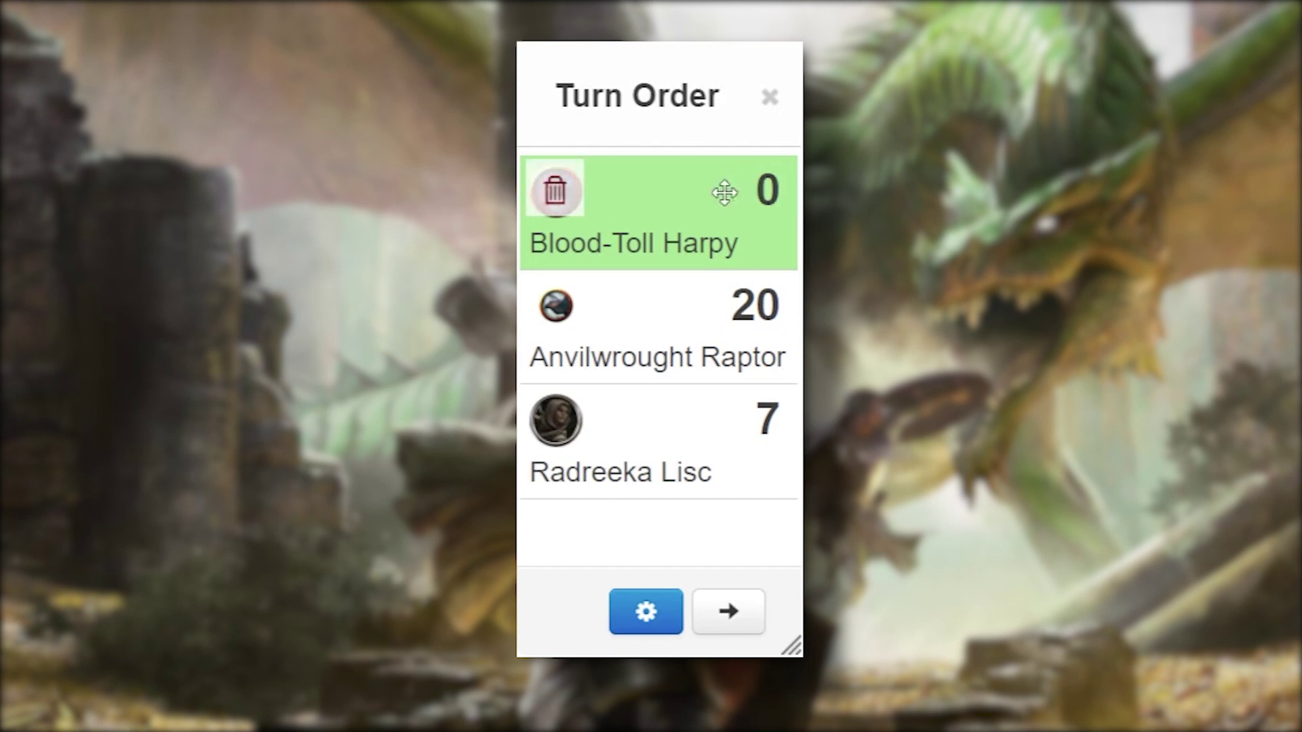
Change the Blood-Toll Harpy's initiative to 5 and arrange the turns as Anvilwrought Raptor, Radreeka Lisc, Blood-Toll Harpy
click(767, 190)
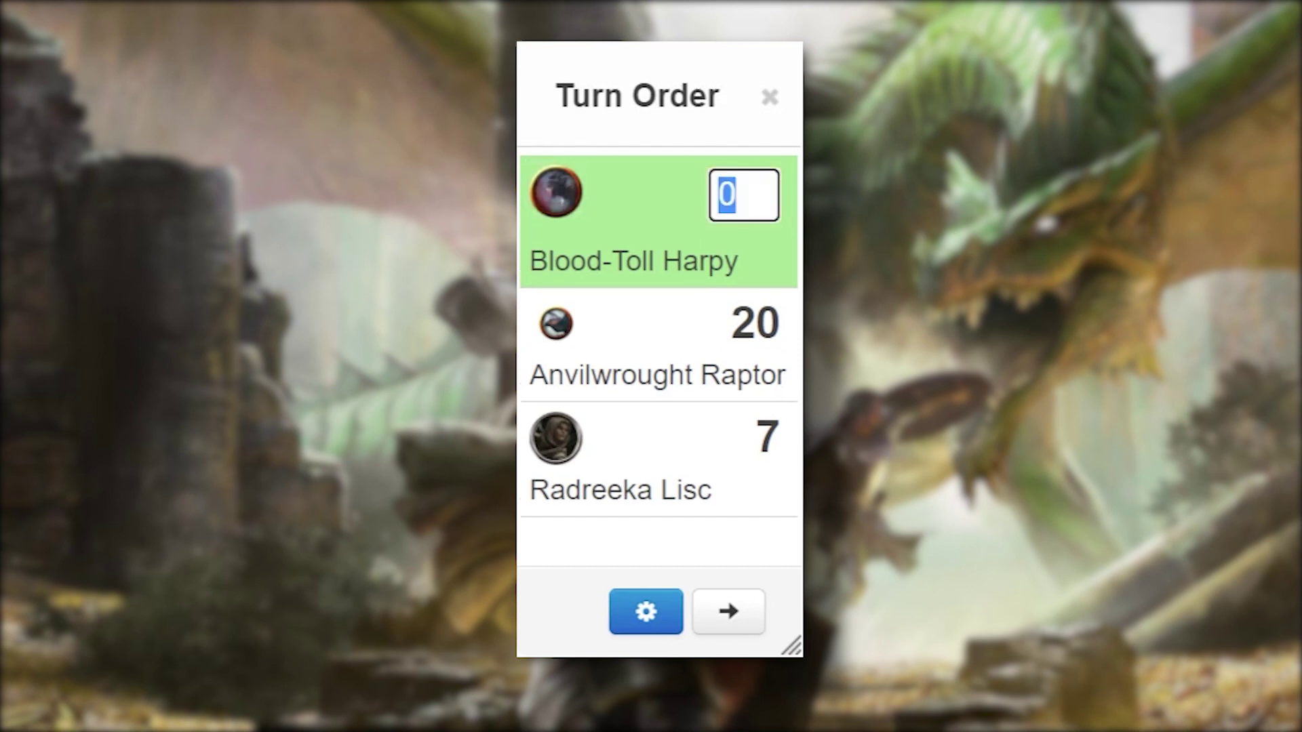
text(5)
key(Return)
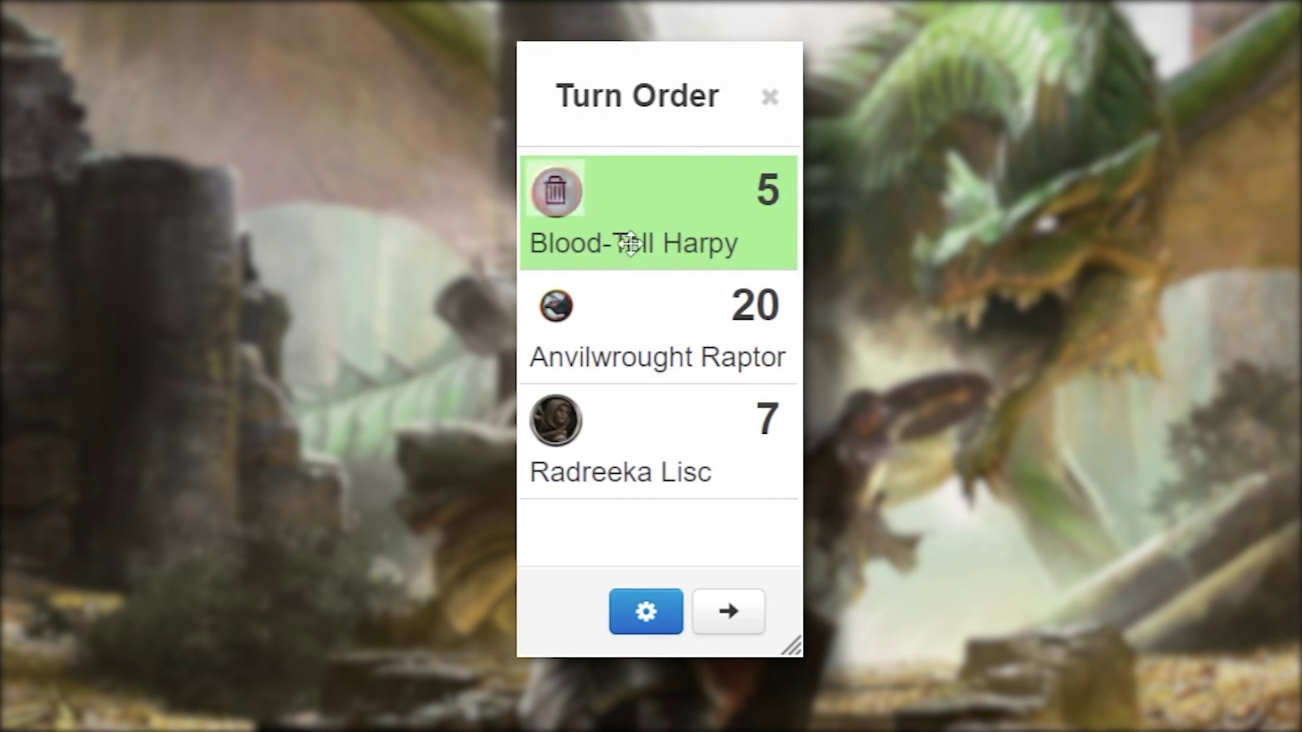
drag(581, 355, 617, 210)
drag(634, 319, 647, 437)
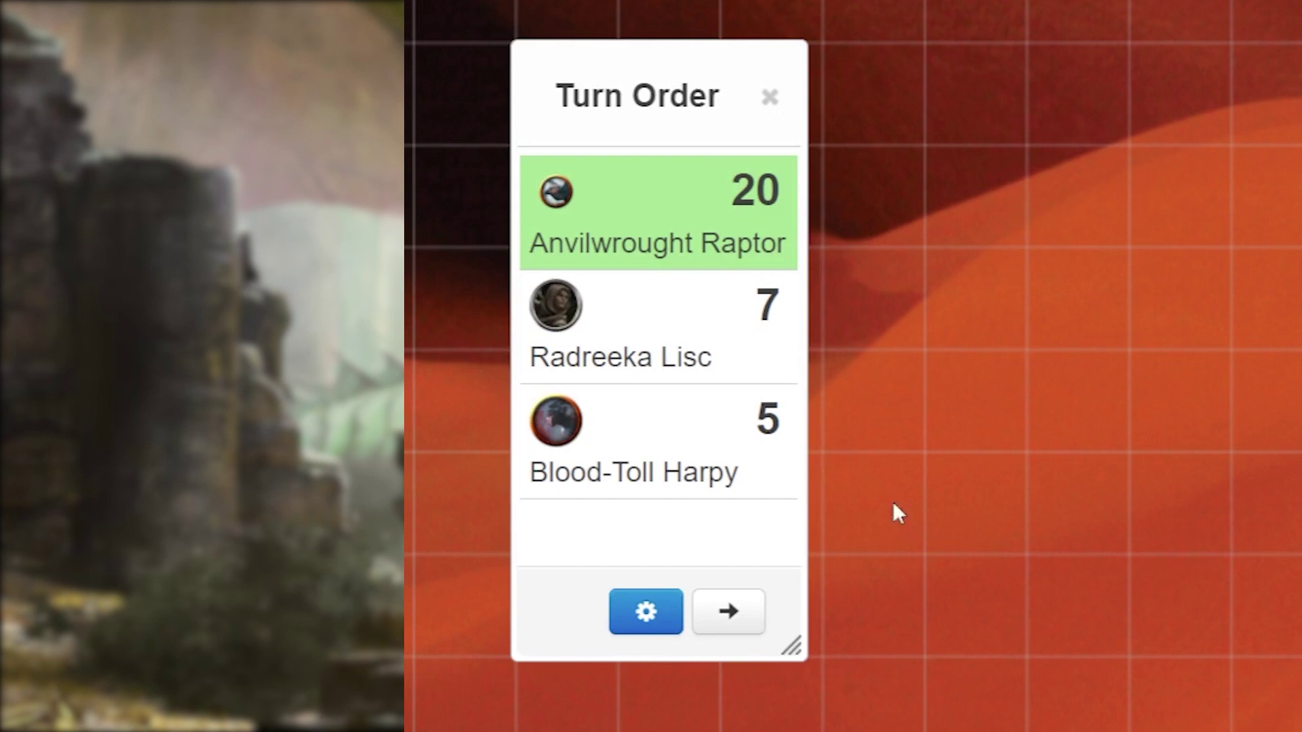
Advance the turn order from the Anvilwrought Raptor to Radreeka Lisc
click(724, 636)
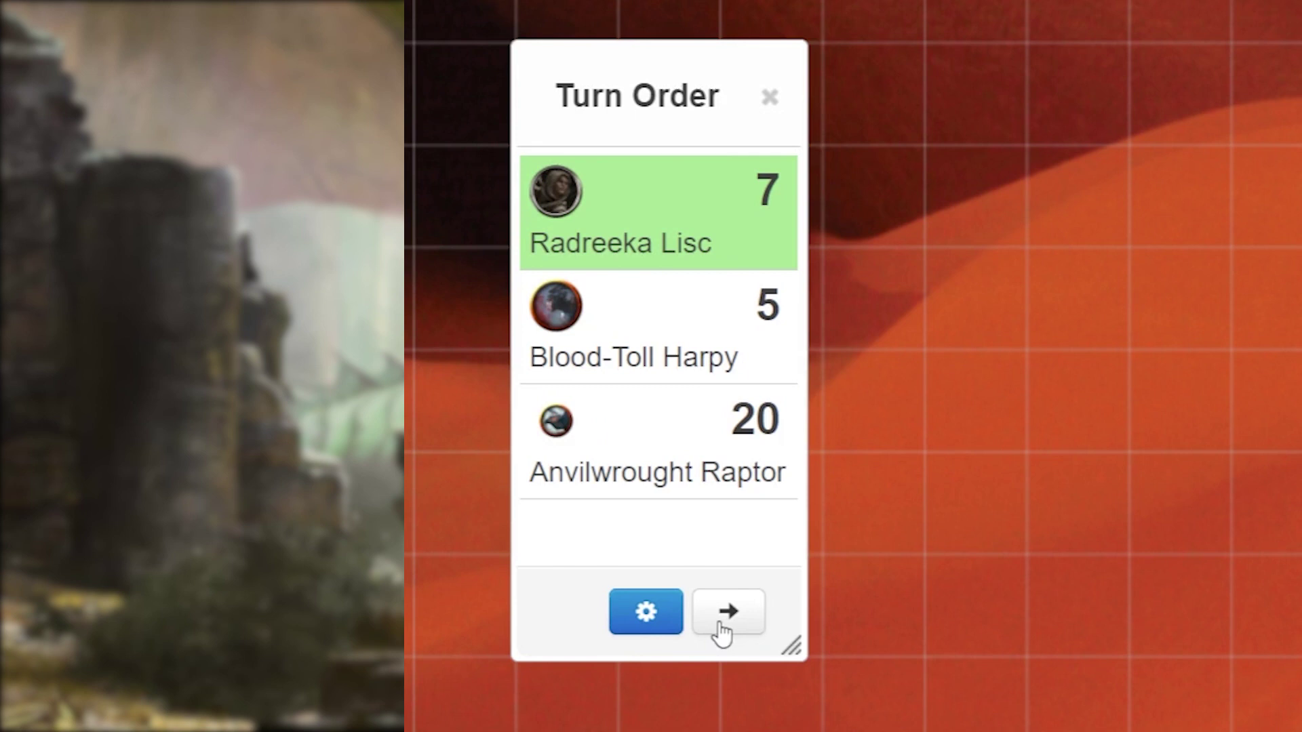
mouse_move(762, 440)
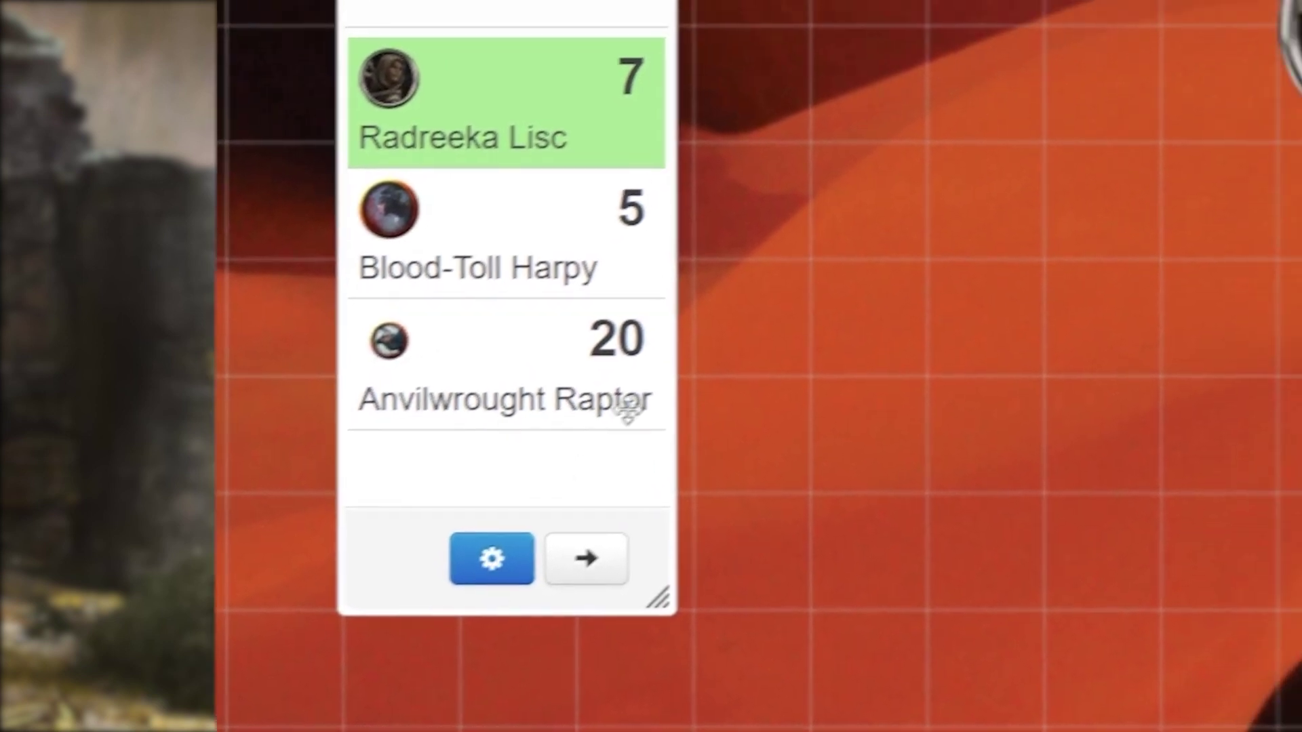
Open the turn order settings and add a custom item labelled "lair action"
click(615, 523)
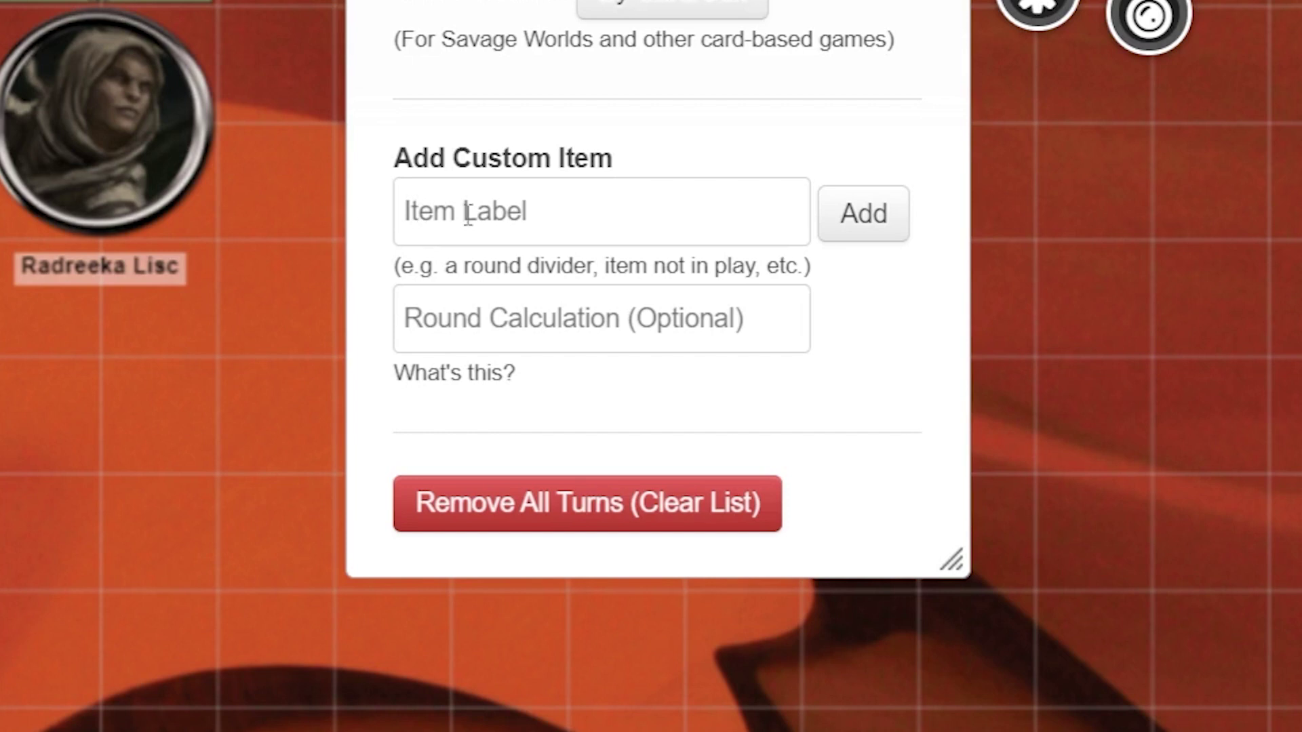
click(495, 215)
text(I)
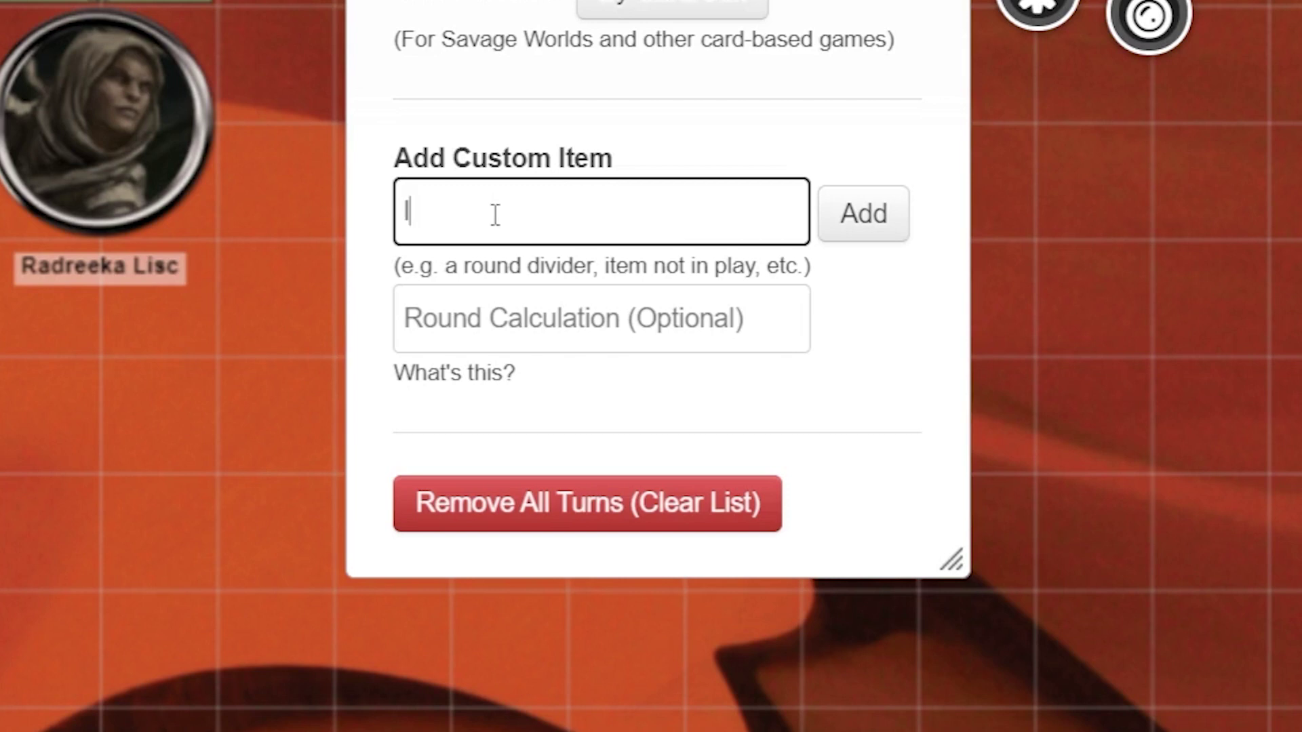
text(air)
text(action)
click(885, 229)
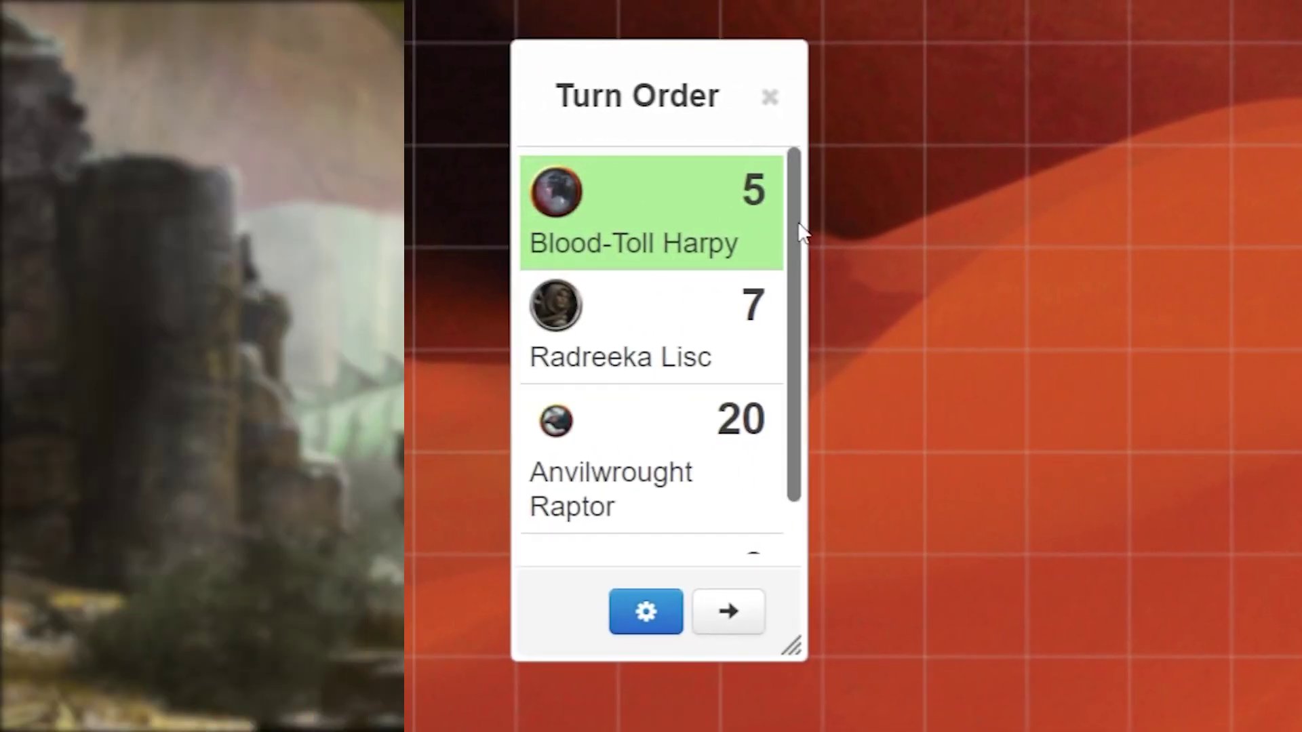
Set the lair action's value in the turn order to 3
scroll(800, 231, down, 1)
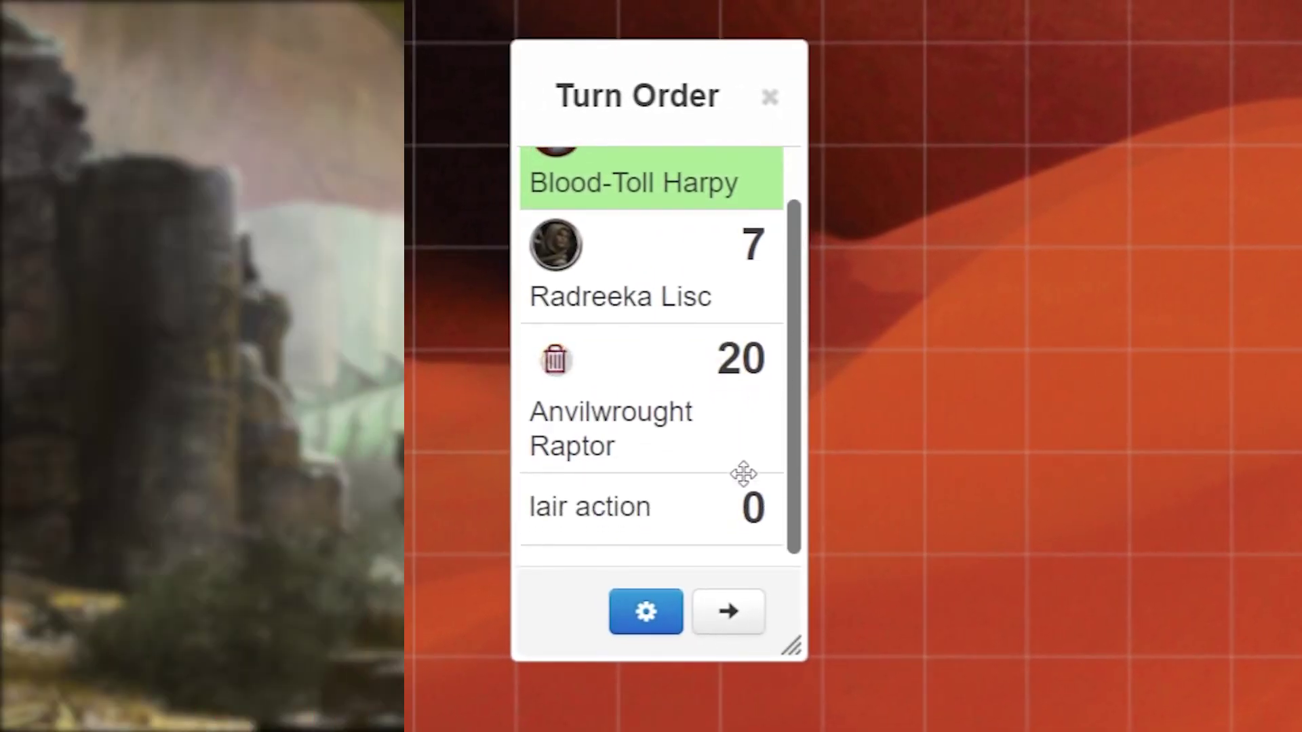
click(754, 510)
text(3)
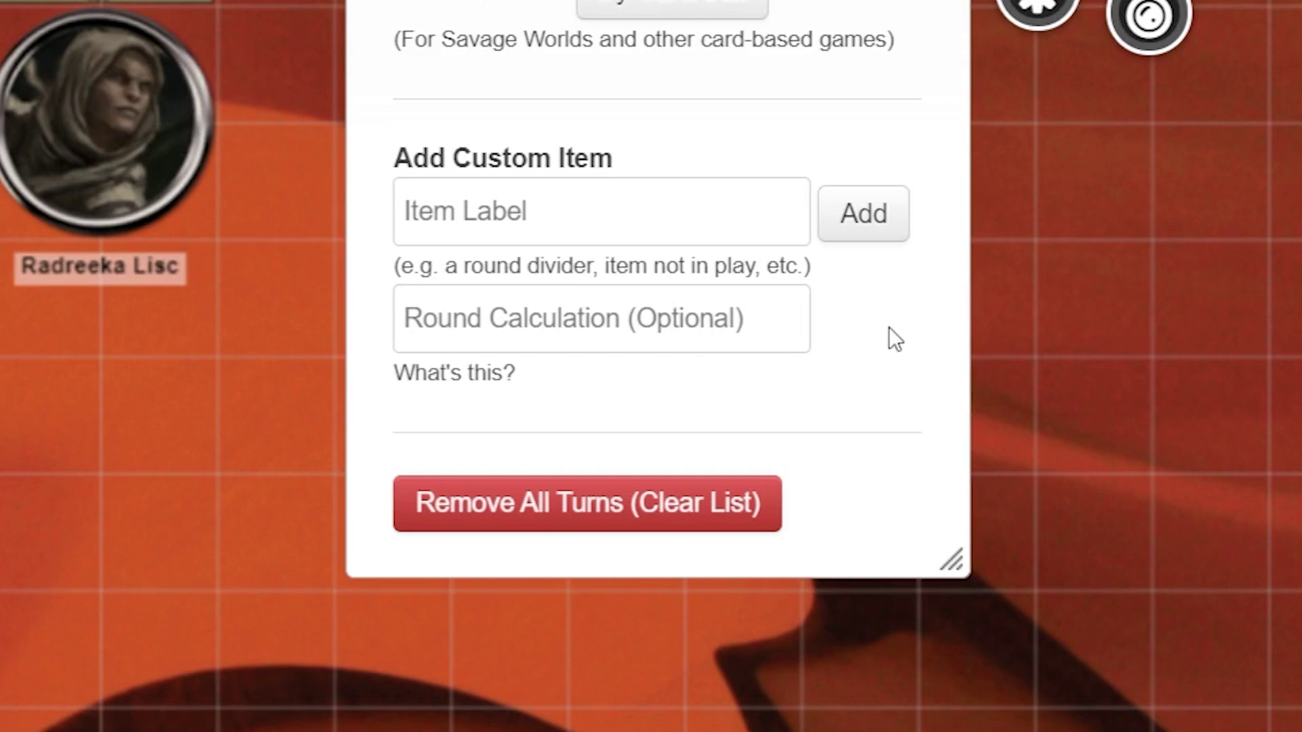
Add a custom item labelled "poison" with a round calculation of -1
click(619, 217)
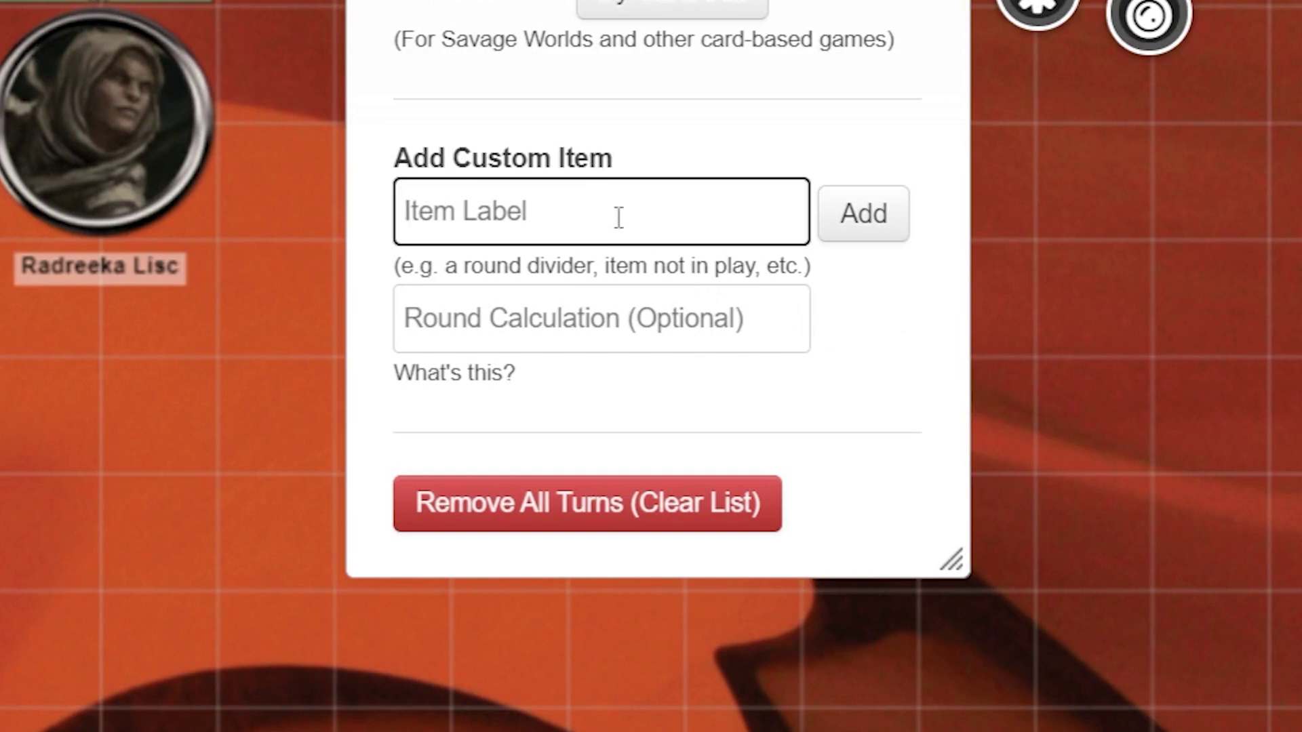
text(poison)
click(542, 346)
text(-1)
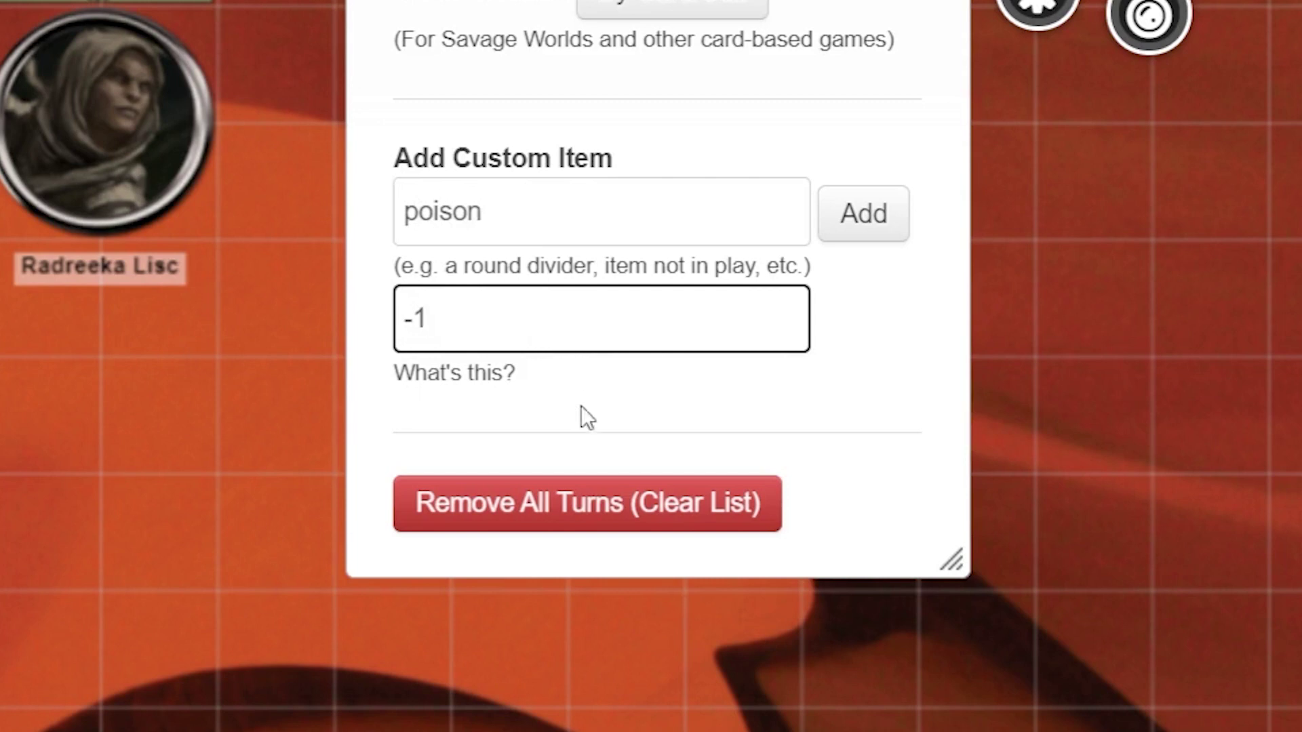
click(878, 218)
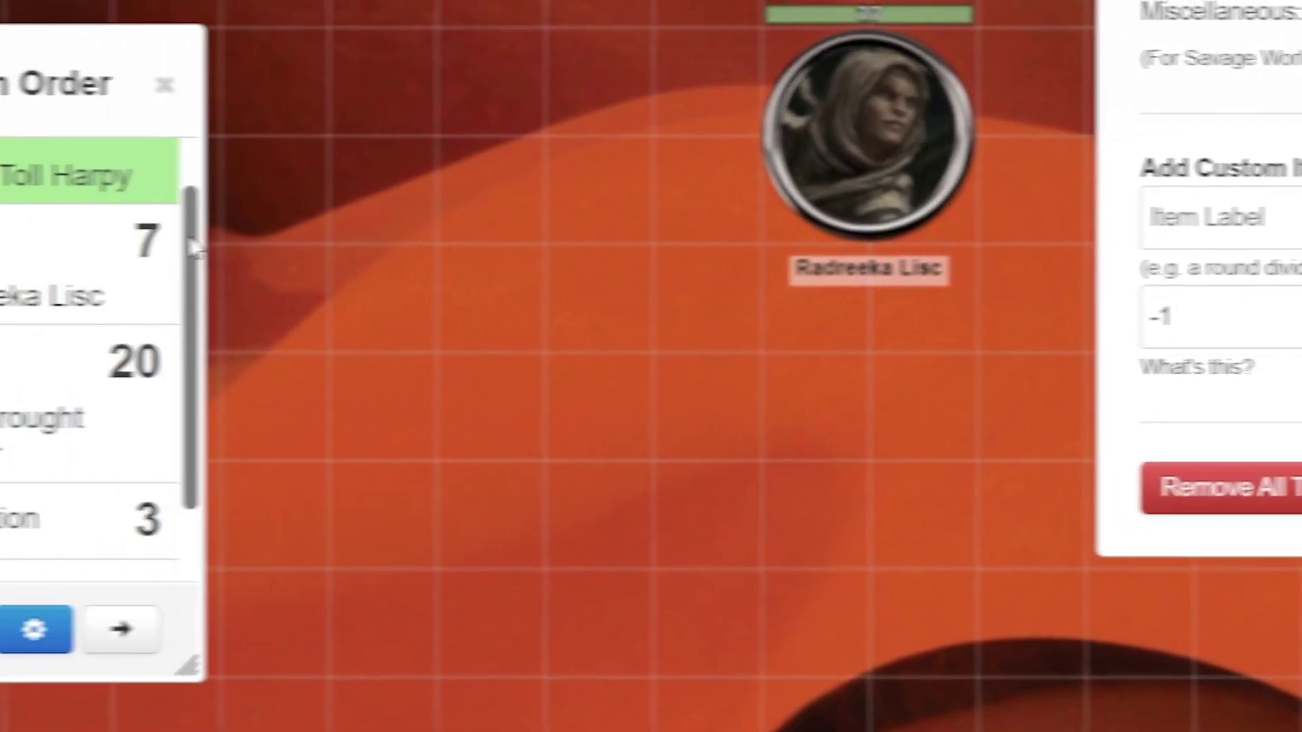
Set the poison item's starting value in the turn order to 2
scroll(193, 248, down, 2)
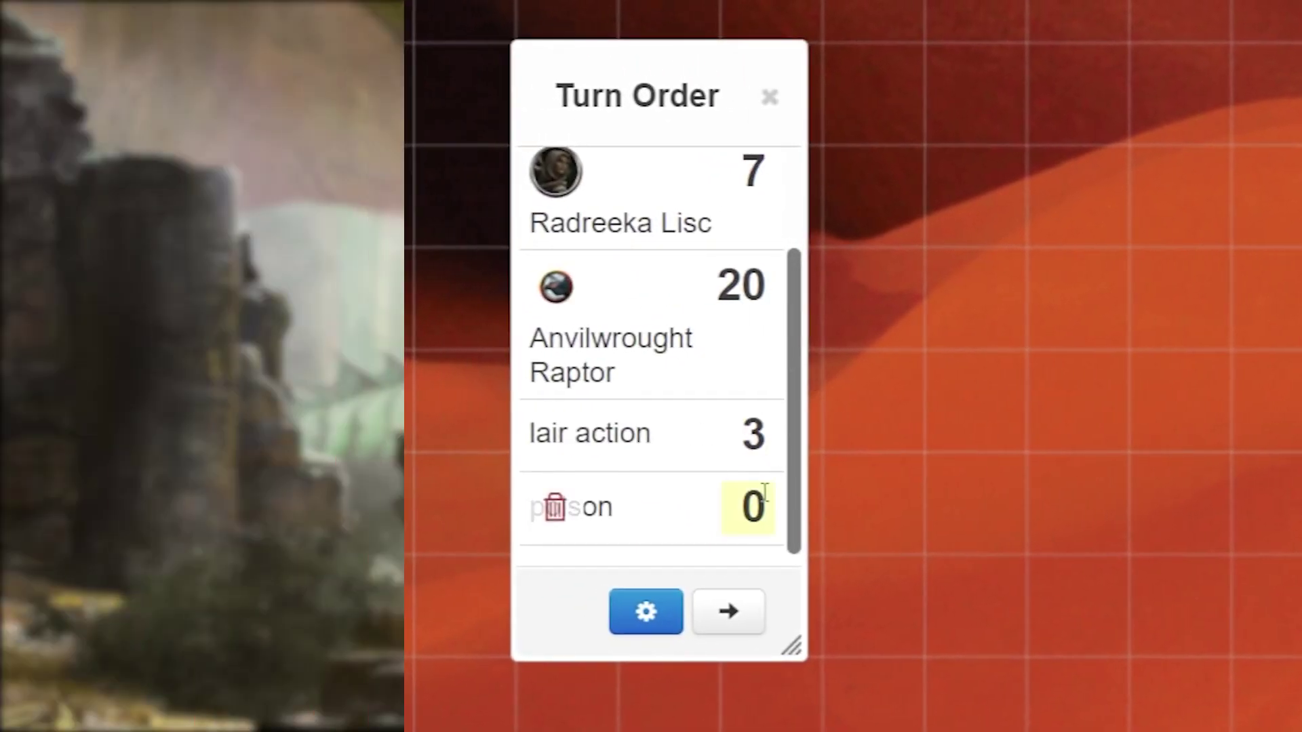
click(759, 502)
text(2)
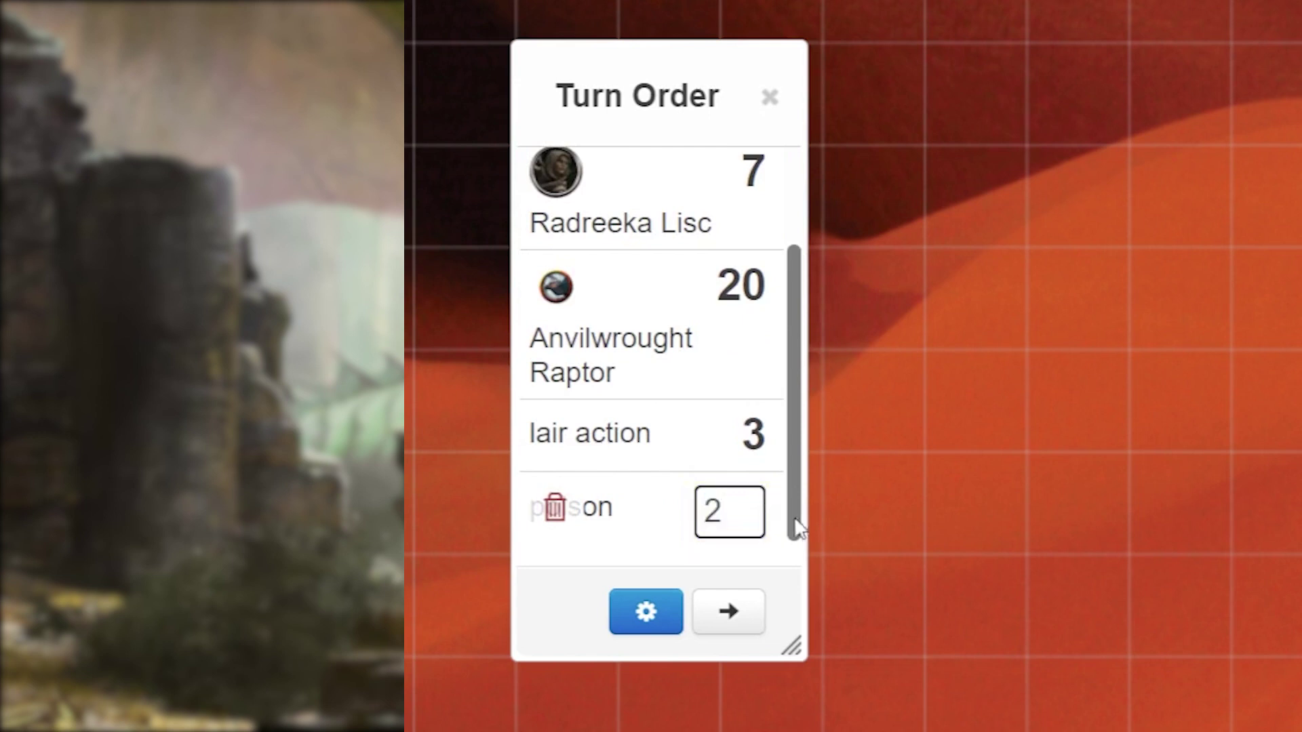
click(784, 508)
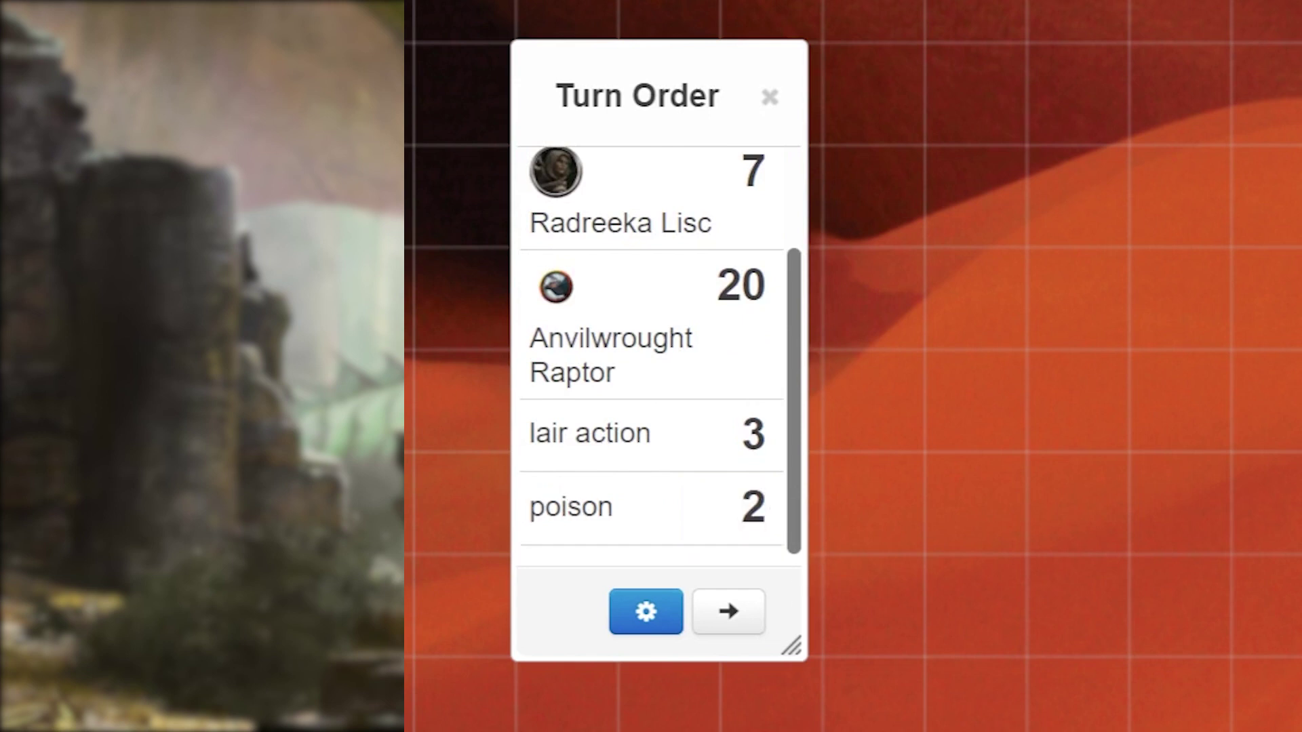
Advance the turn order from the Blood-Toll Harpy past Radreeka Lisc, the Raptor and the lair action to the poison item
click(726, 610)
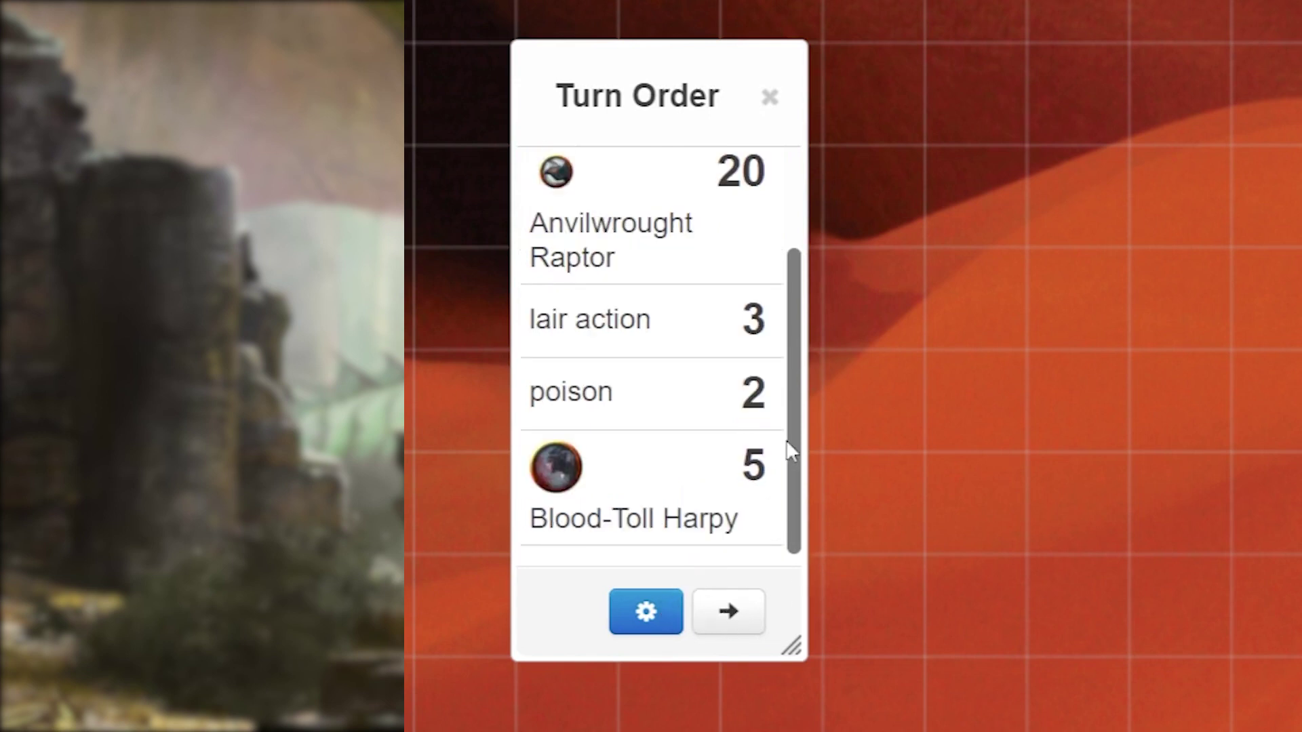
scroll(678, 390, up, 3)
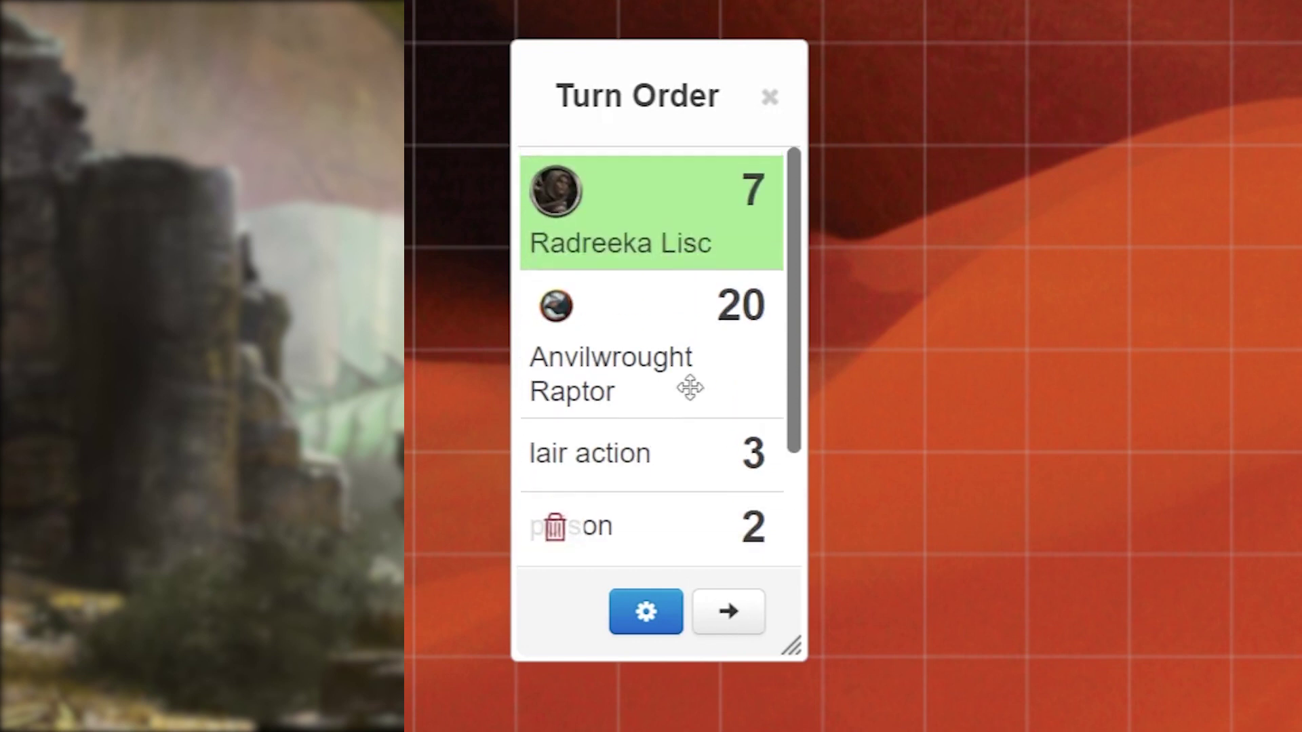
click(729, 618)
click(728, 618)
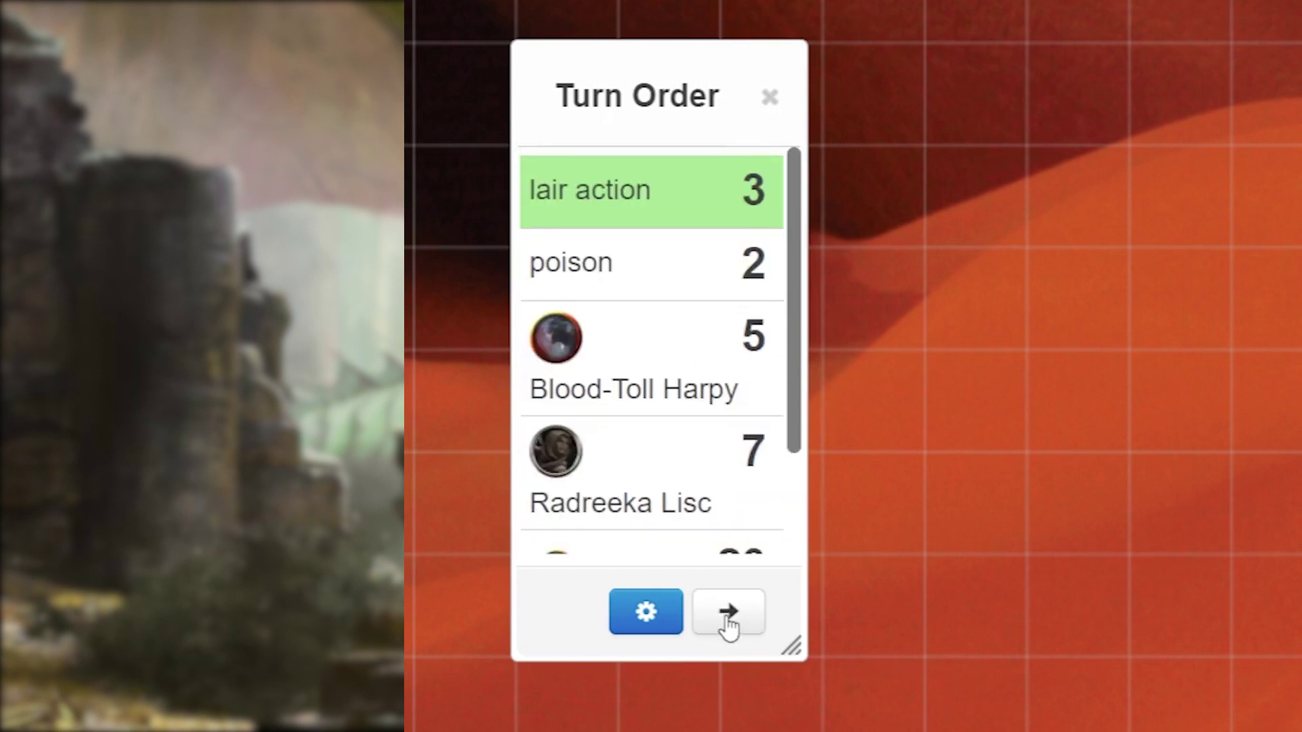
click(728, 619)
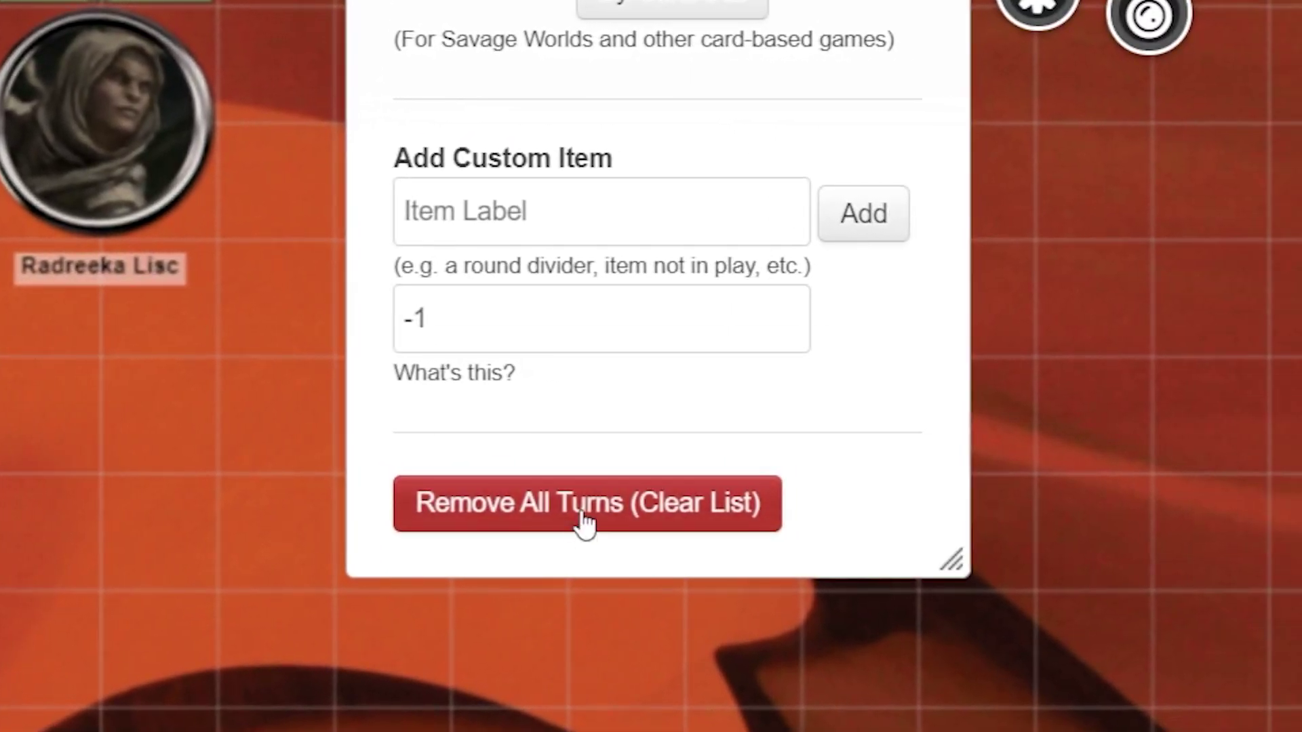
Remove all turns from the turn order list and confirm the clearing
click(584, 523)
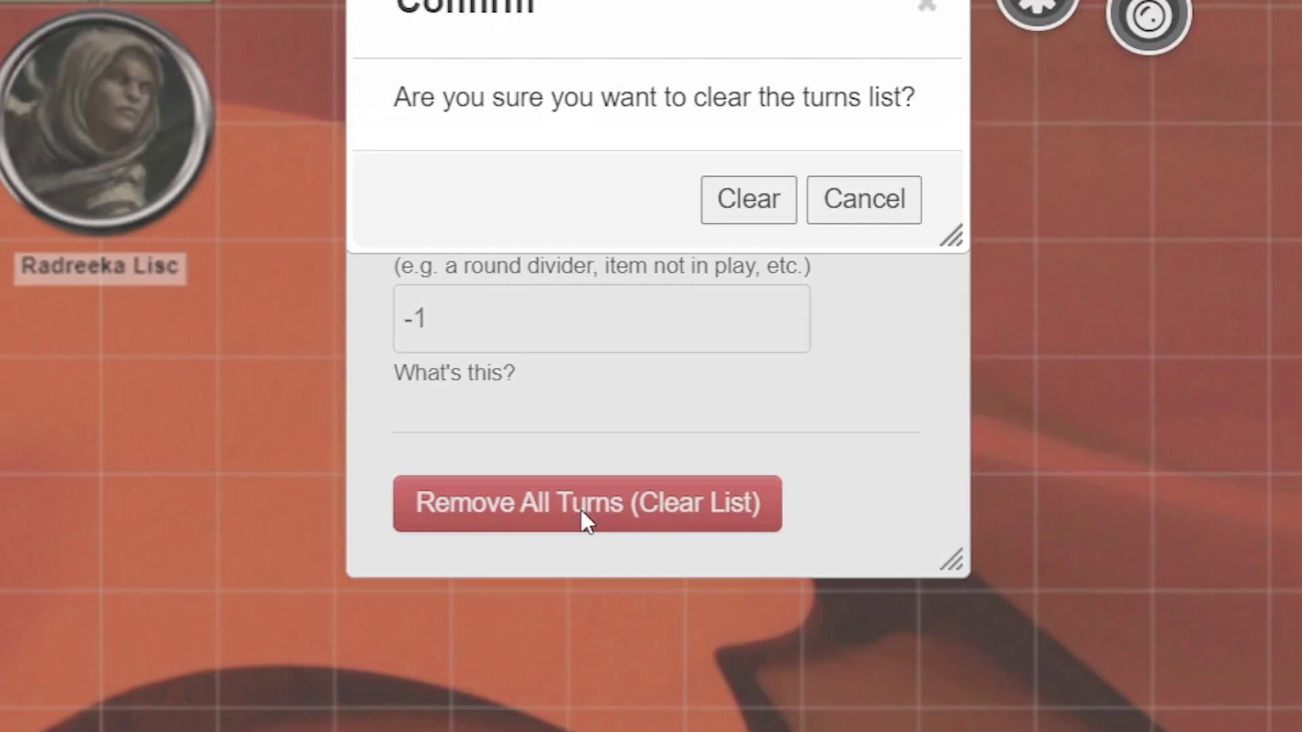
click(764, 203)
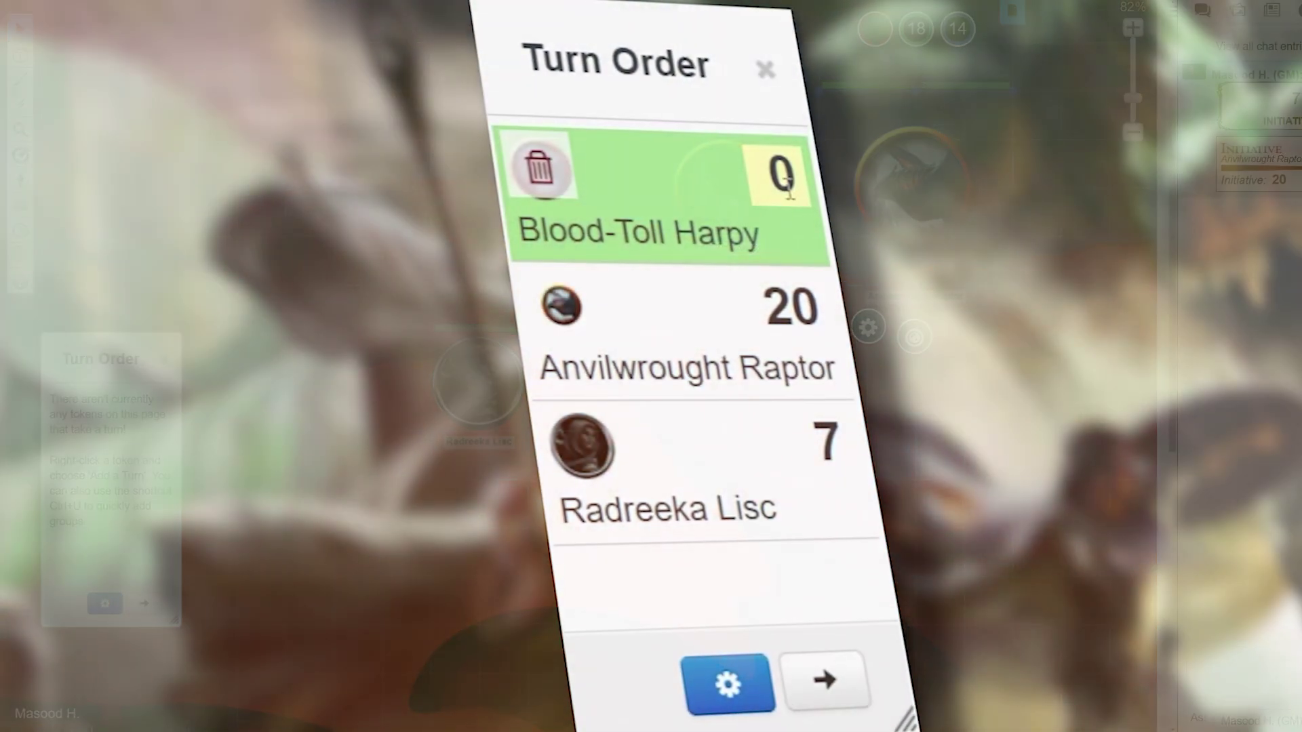
Set the Blood-Toll Harpy's initiative in the turn order to 5
click(792, 184)
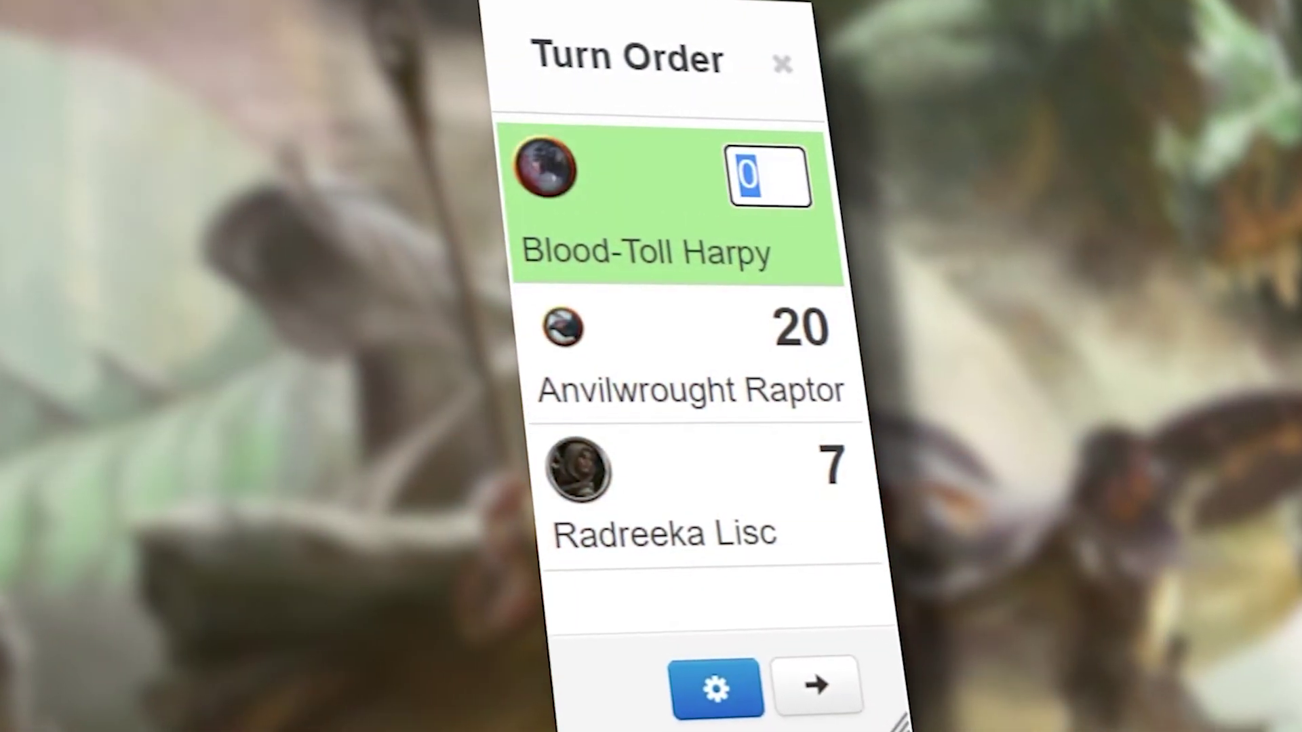
text(5)
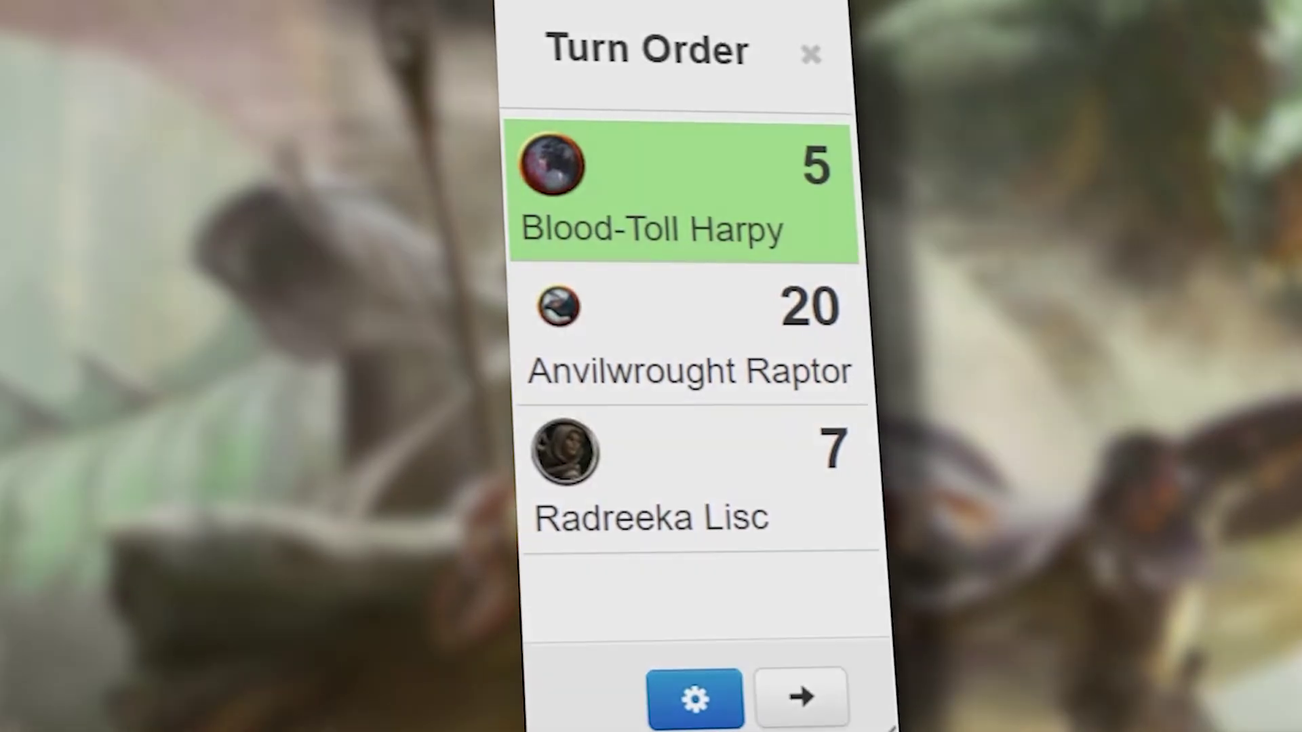